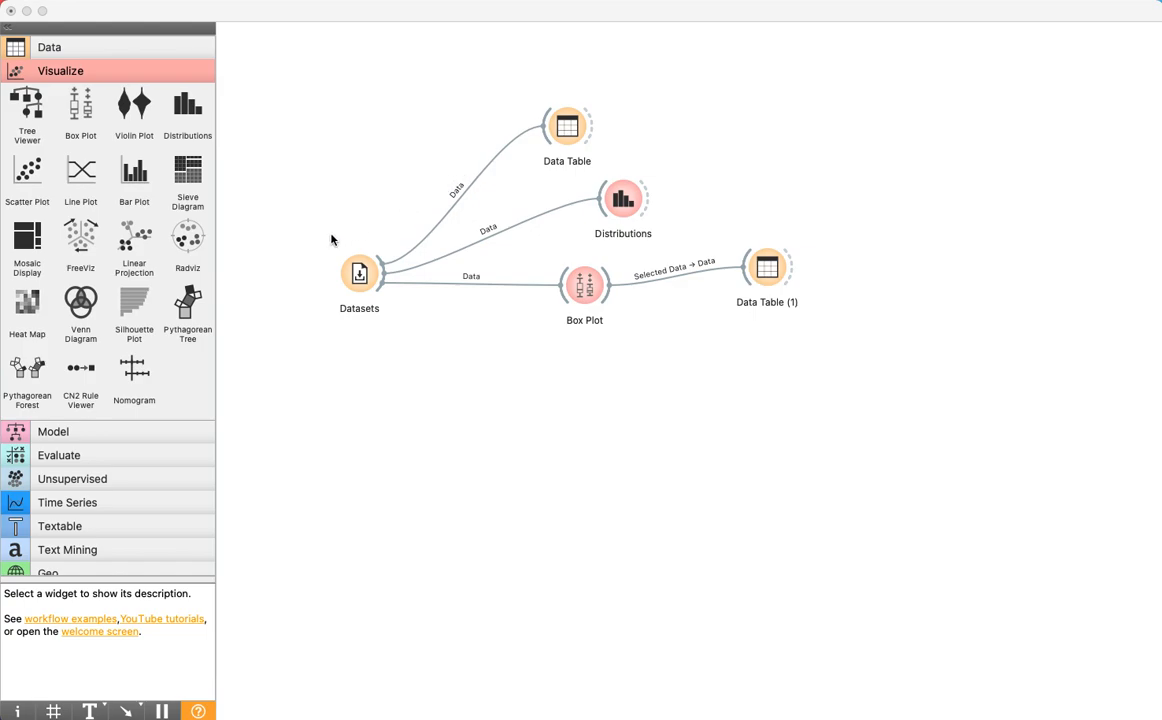
Add a Scatter Plot widget fed by Datasets and shift the original Data Table and Distributions widgets up and to the left
drag(29, 158, 533, 395)
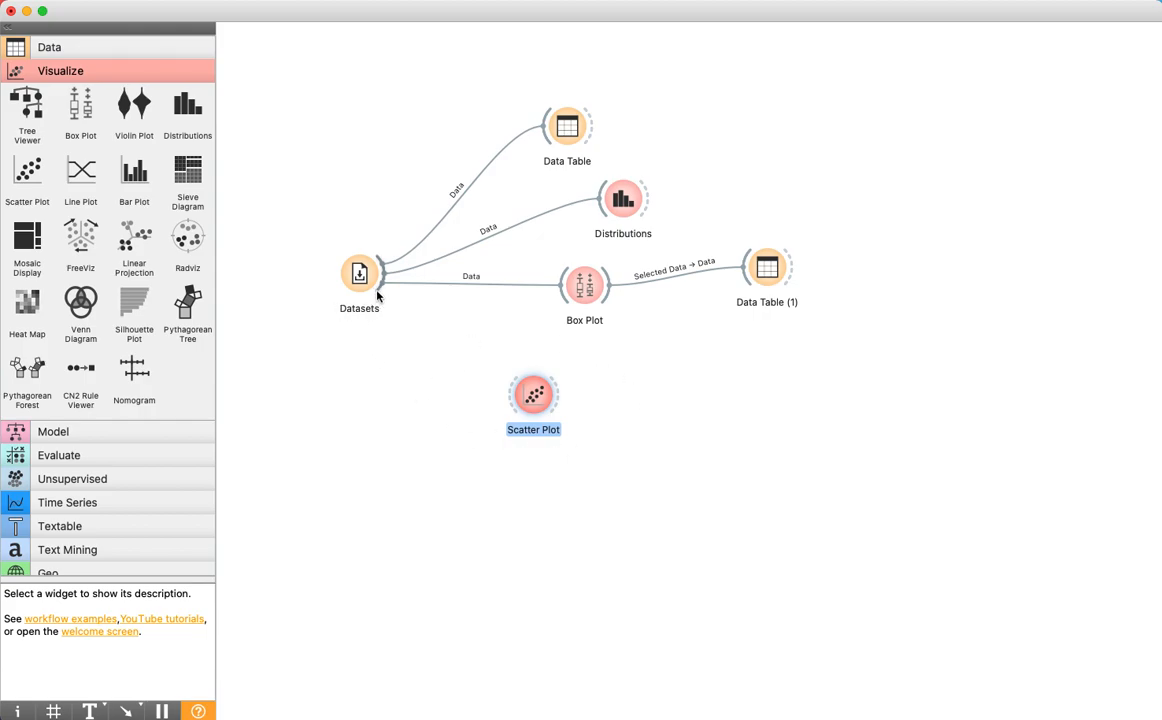
drag(379, 291, 574, 401)
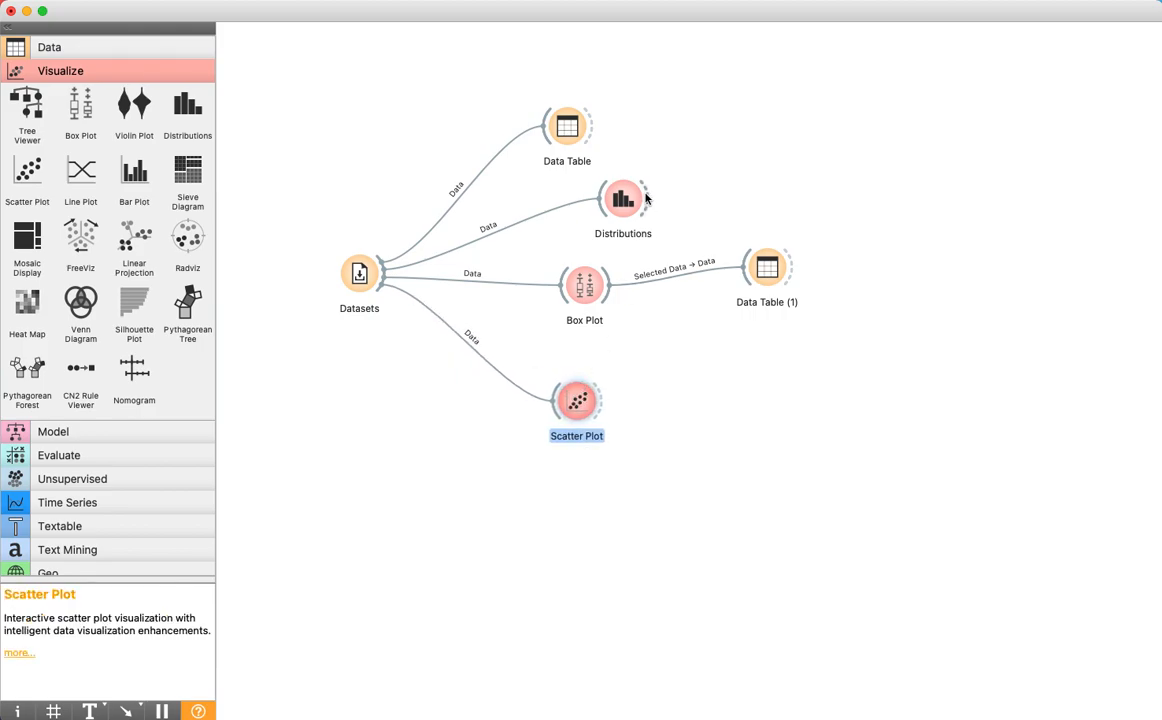
drag(564, 123, 469, 92)
drag(615, 193, 573, 169)
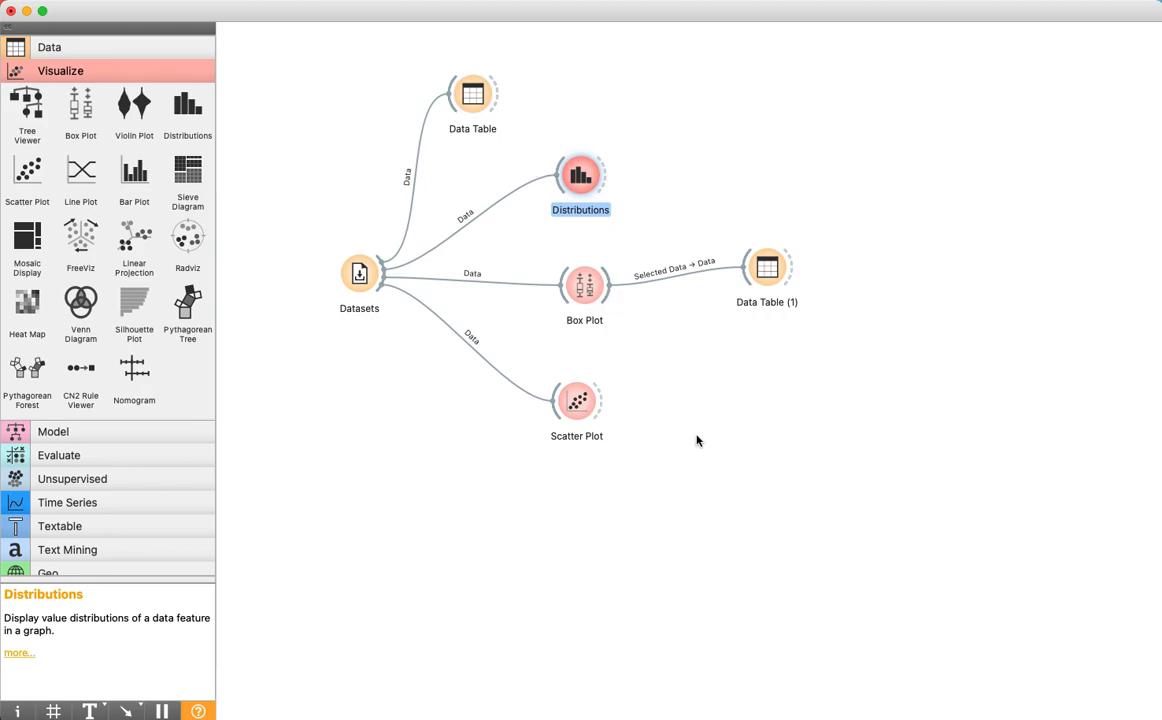
Open the Scatter Plot widget, reposition its window nearer the screen's upper-left corner and enlarge it slightly
click(575, 405)
double_click(575, 405)
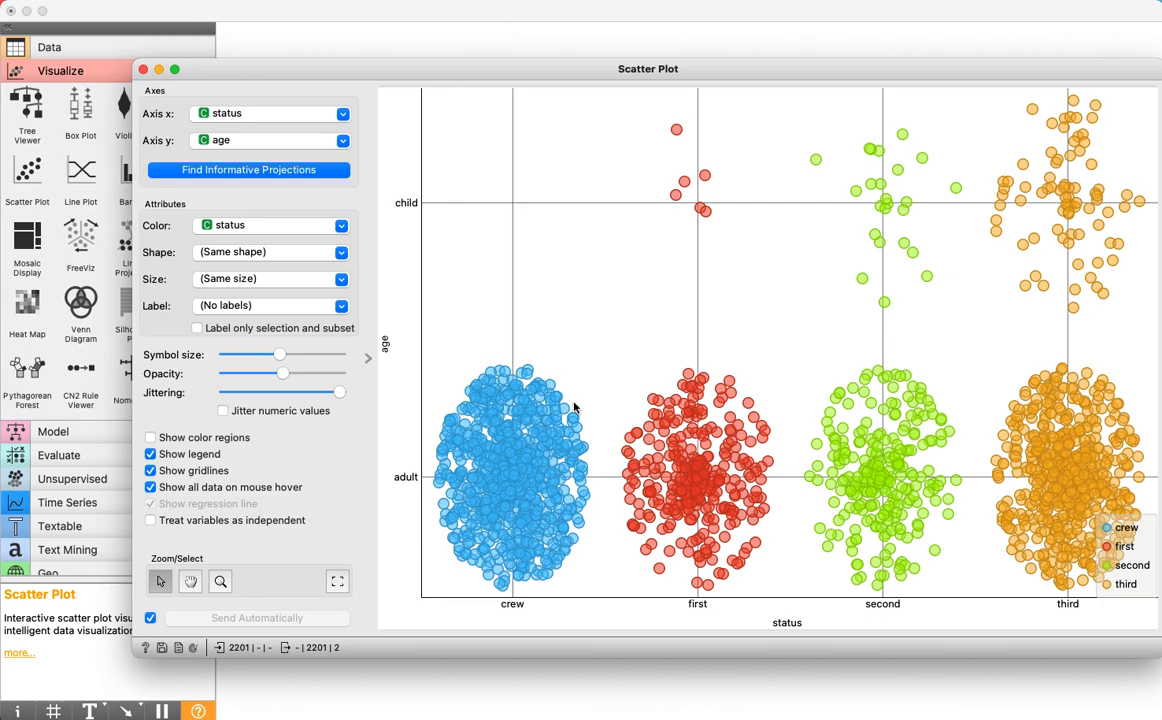
drag(401, 63, 339, 38)
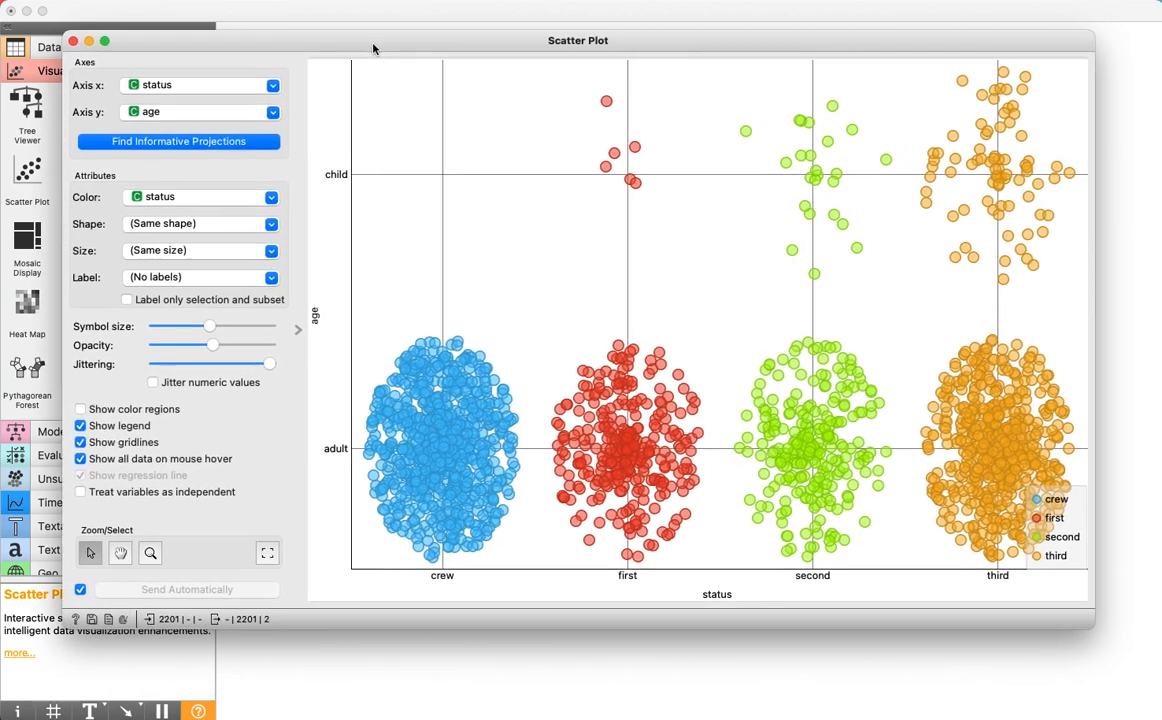
drag(1083, 623, 1115, 655)
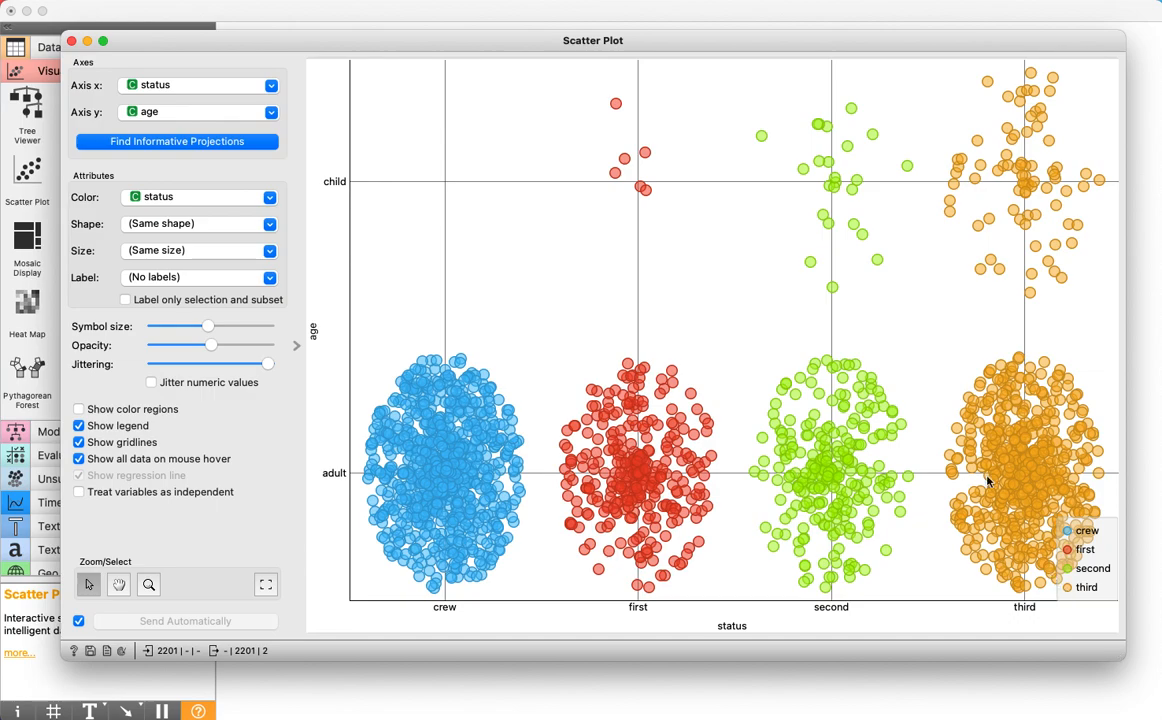
Plot sex on the x axis and color the points by survived
click(184, 89)
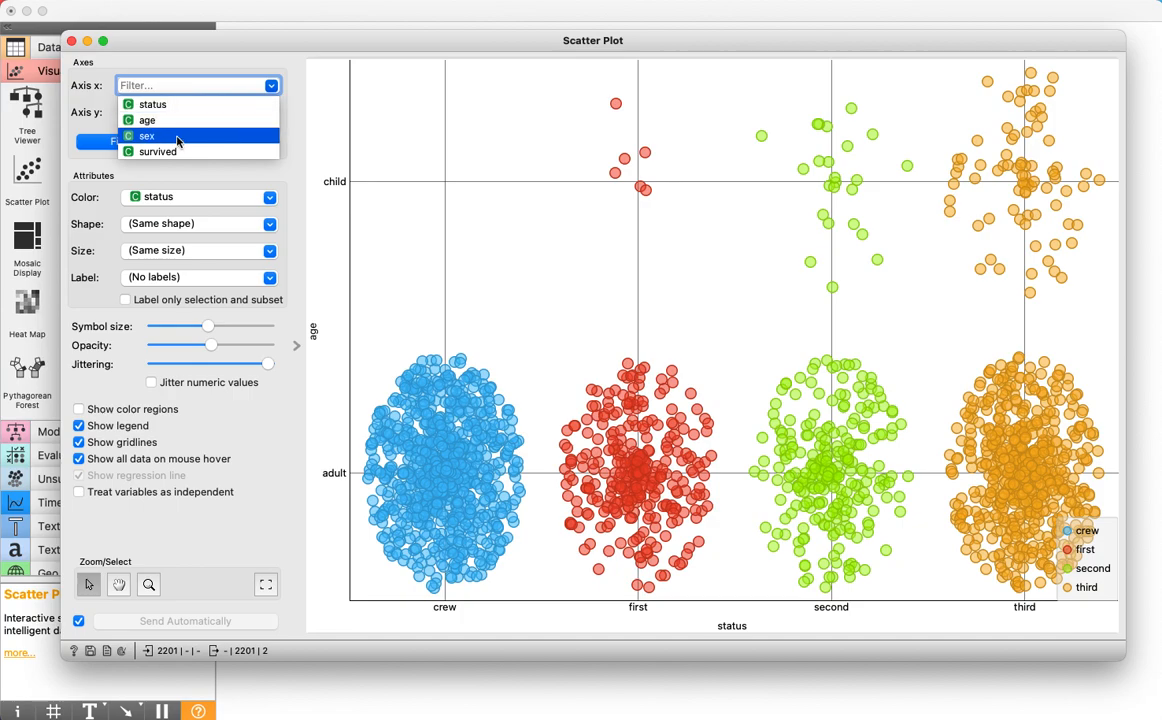
click(180, 135)
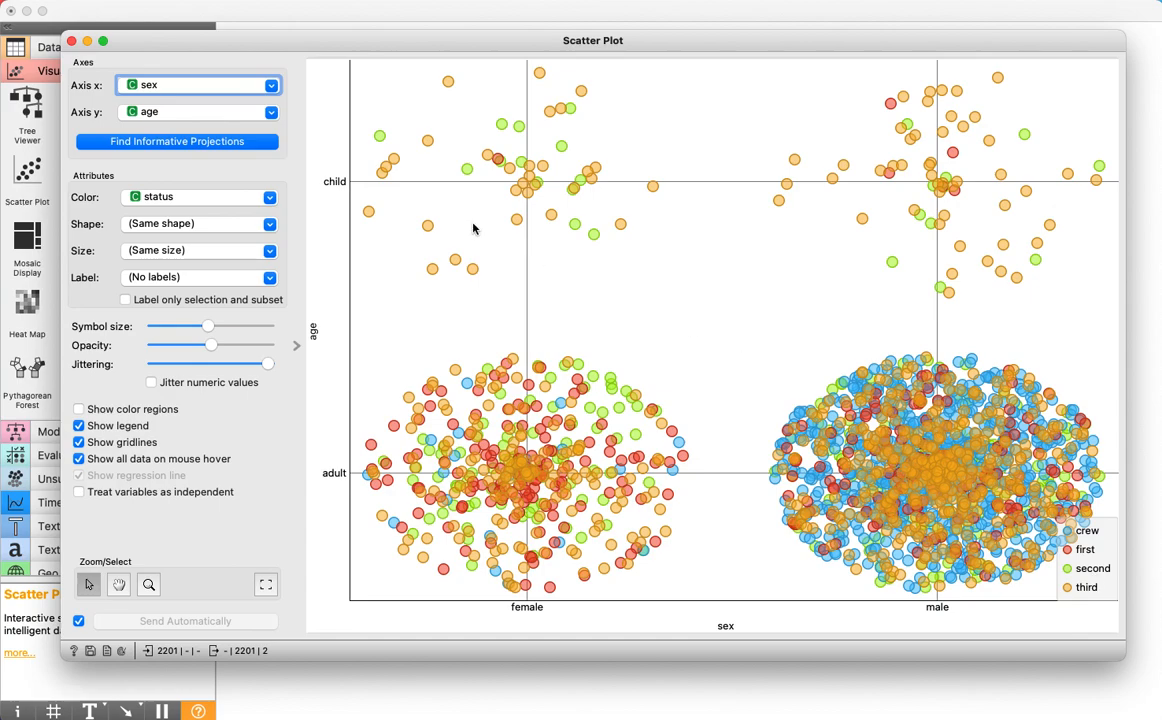
click(243, 204)
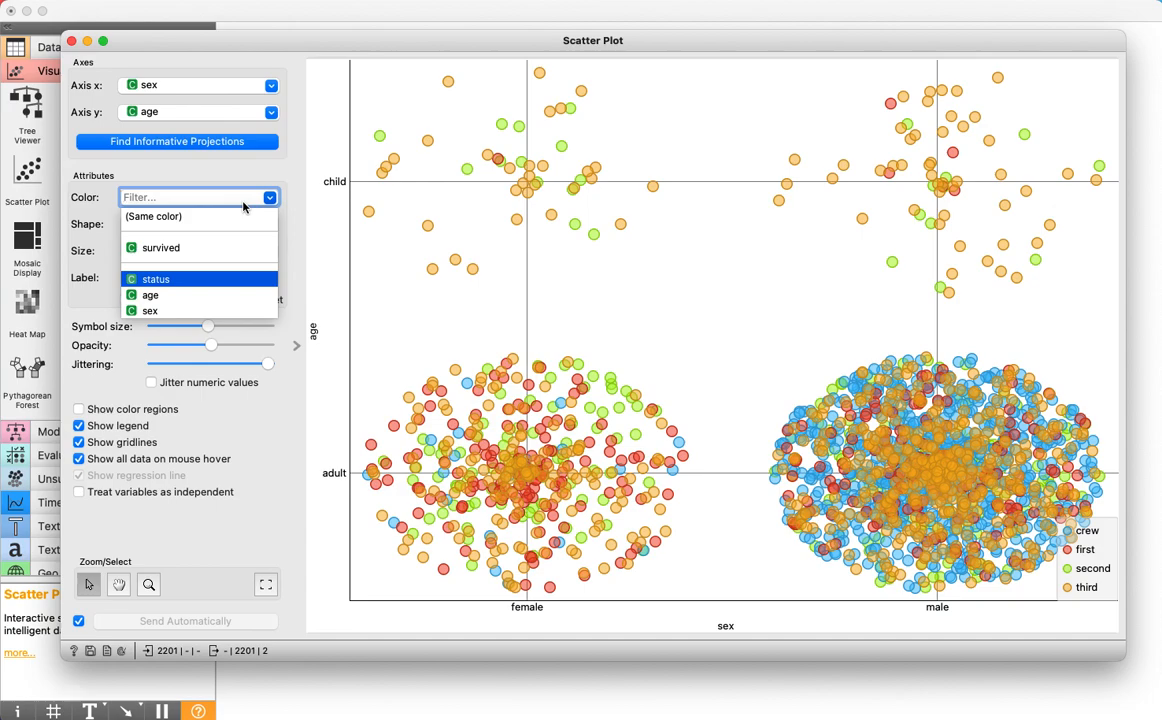
click(231, 248)
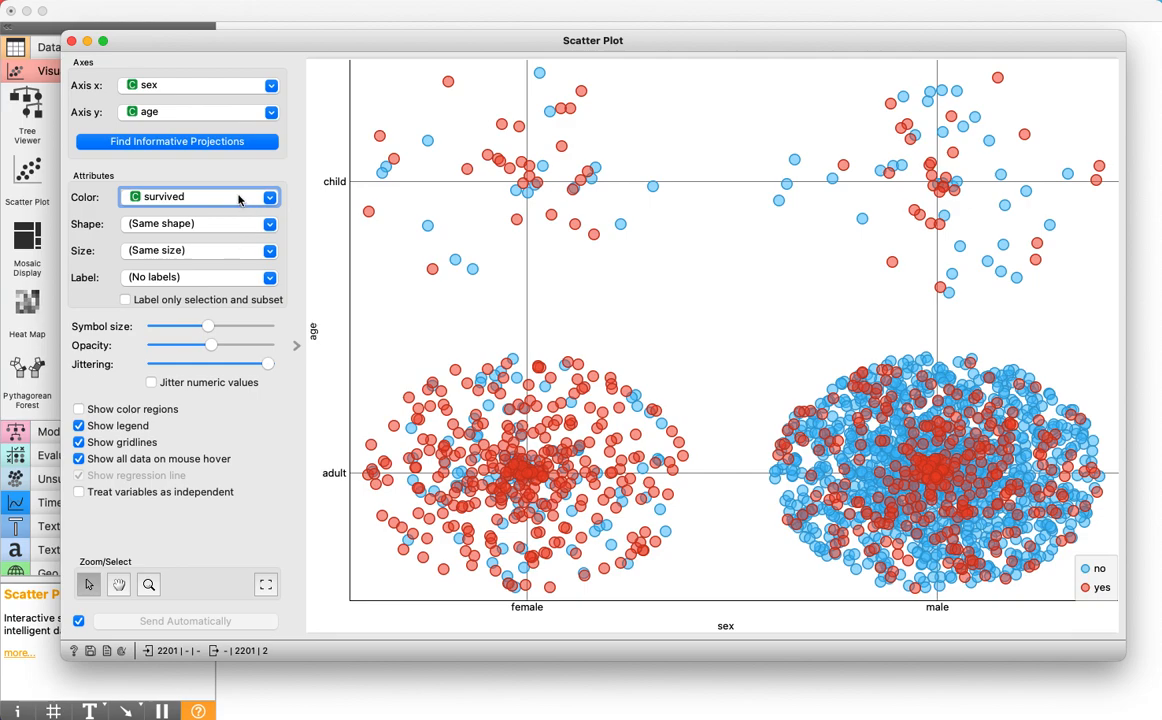
click(158, 252)
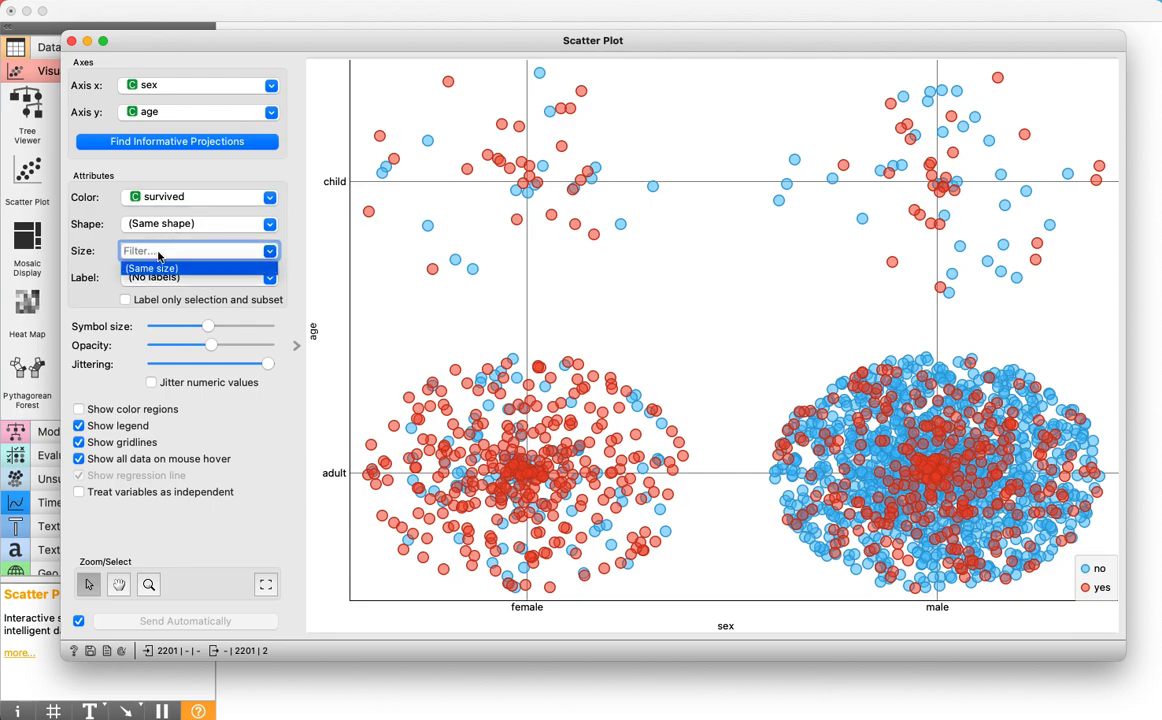
click(158, 268)
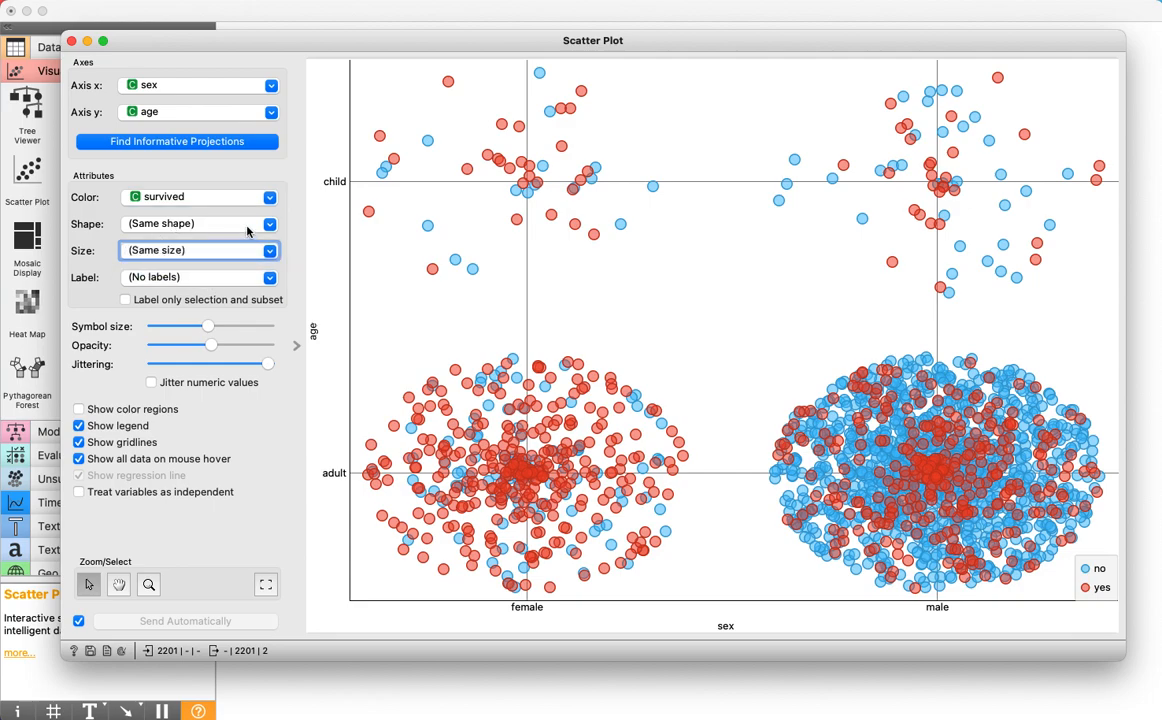
click(210, 250)
click(212, 262)
Try age as the point shape attribute and replace it with status
click(225, 226)
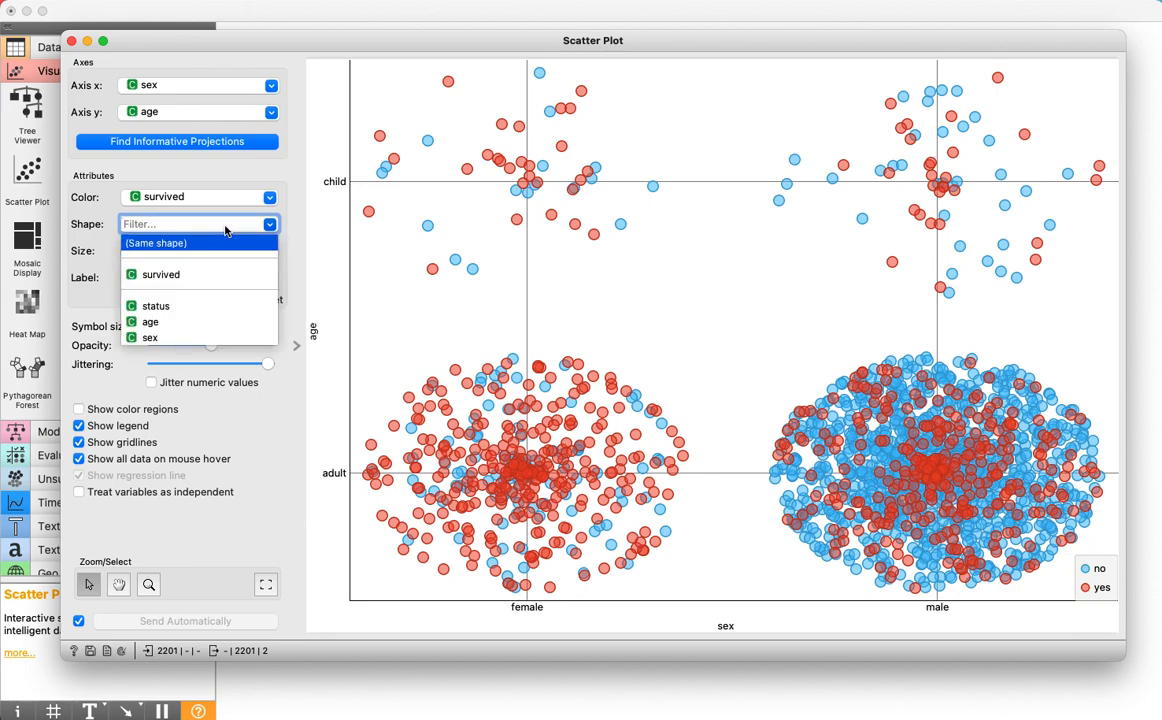
click(209, 322)
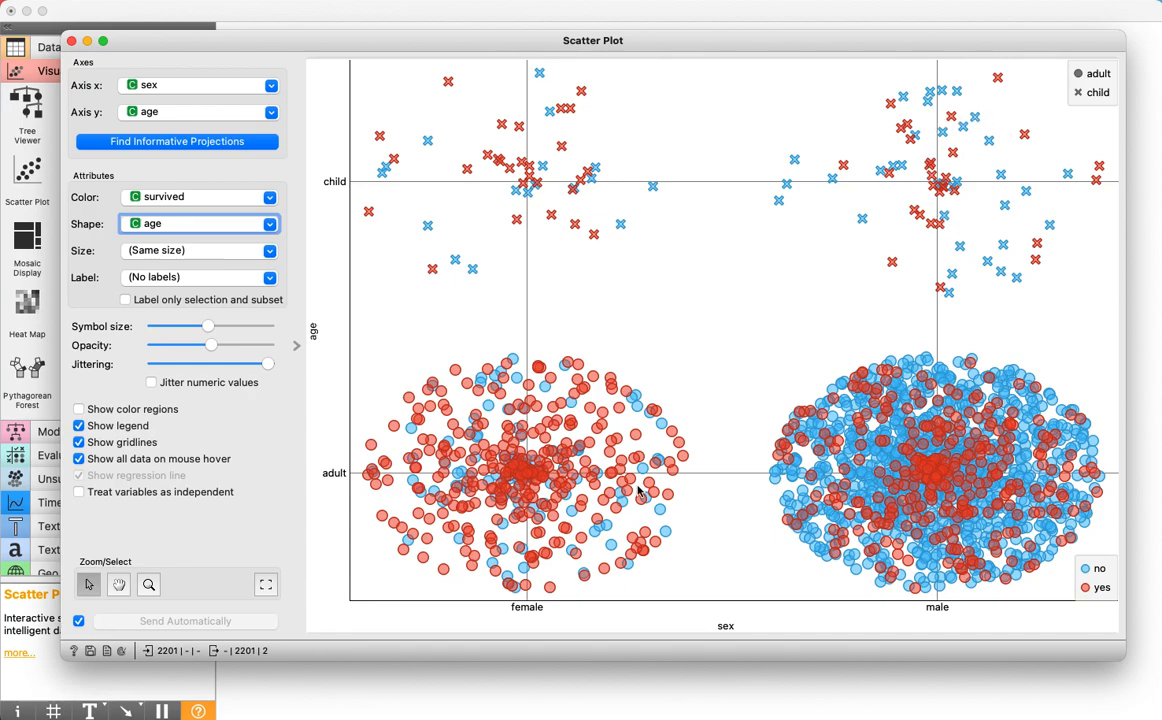
click(190, 222)
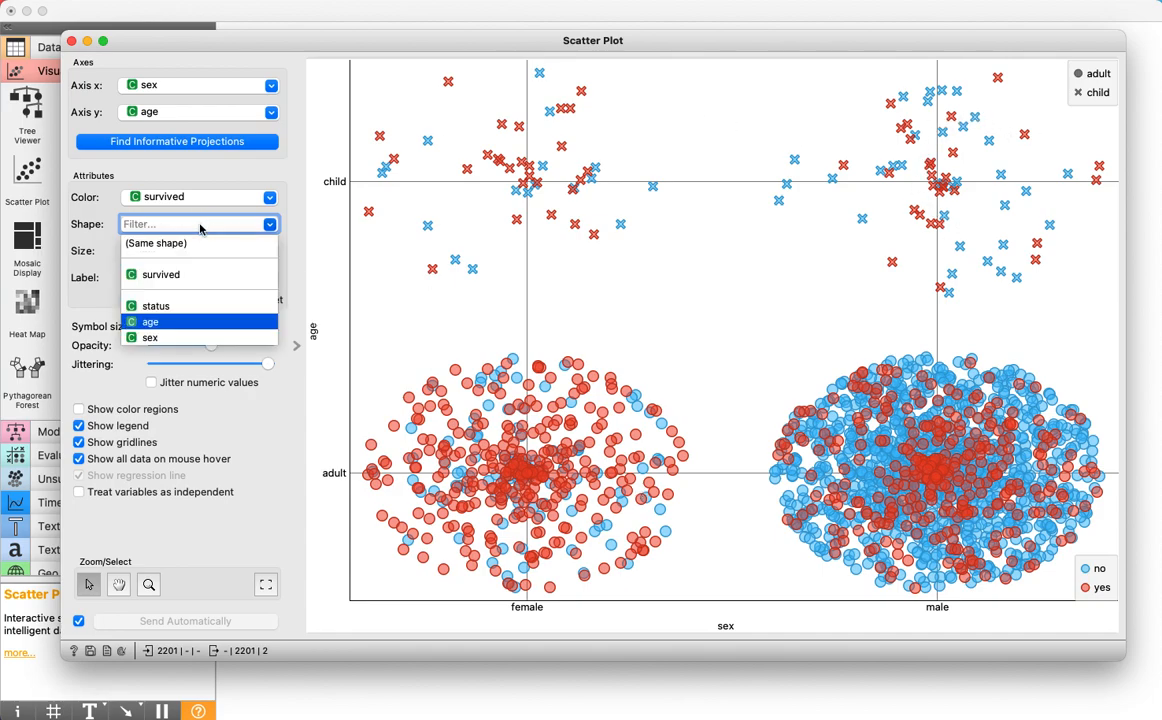
click(200, 311)
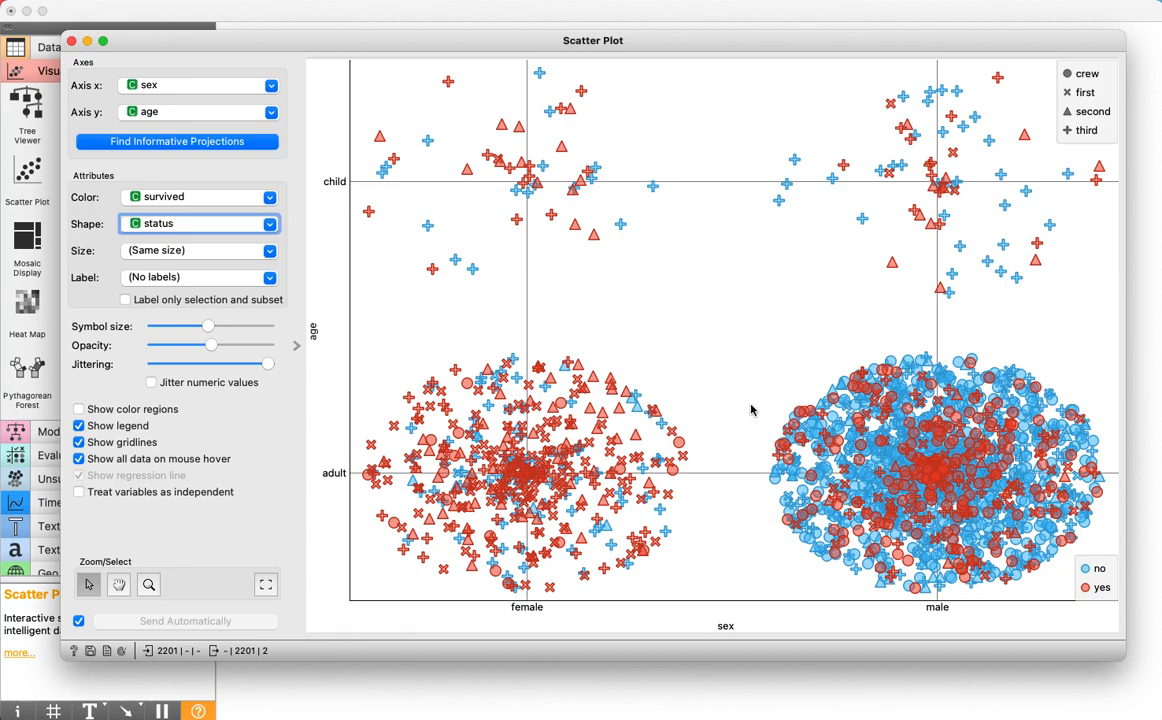
Set the scatter plot's y axis to status and its x axis to survived
click(179, 108)
click(191, 135)
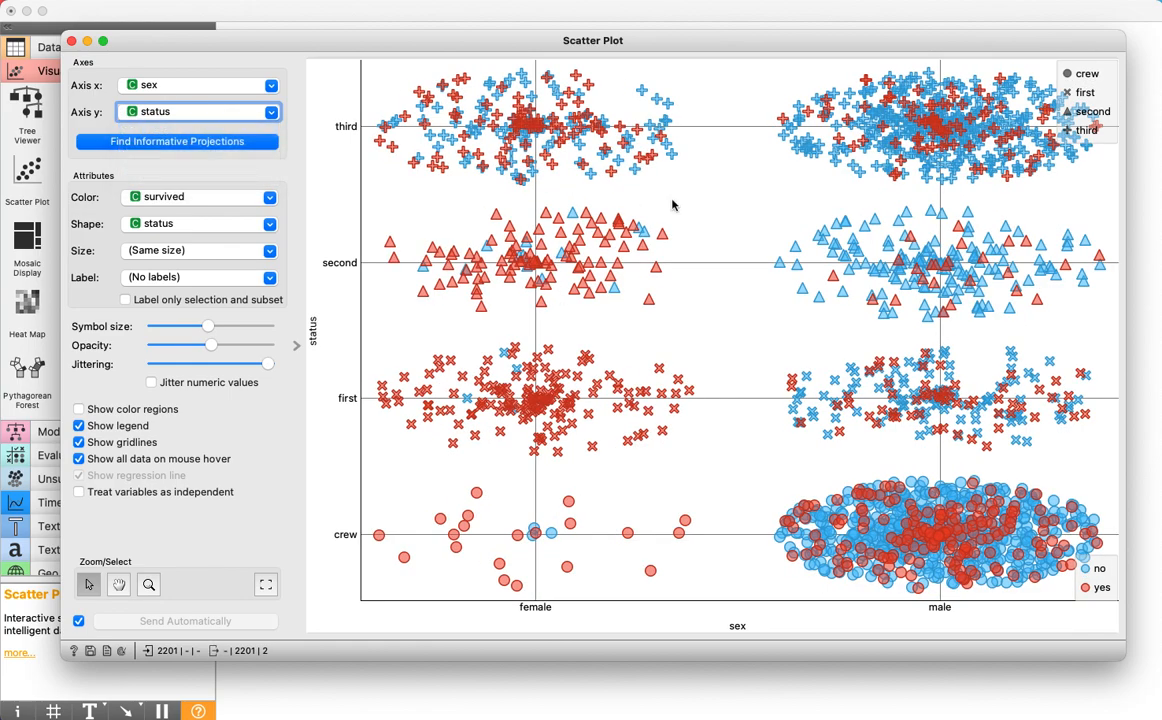
click(230, 88)
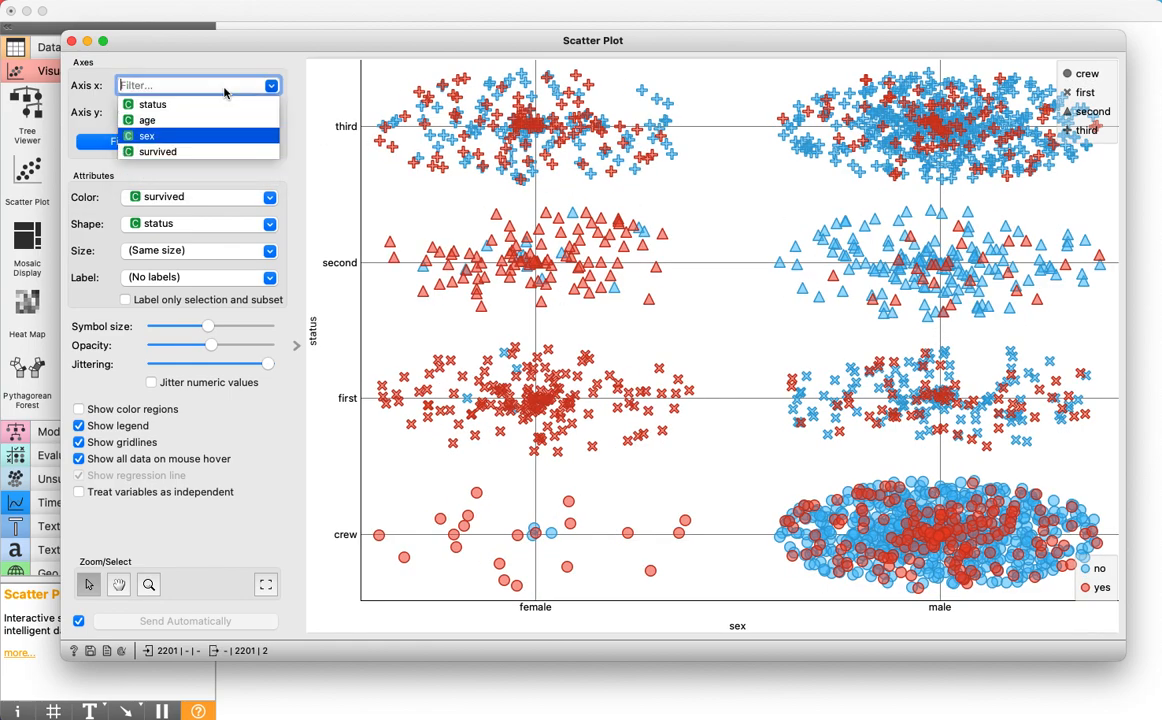
click(190, 148)
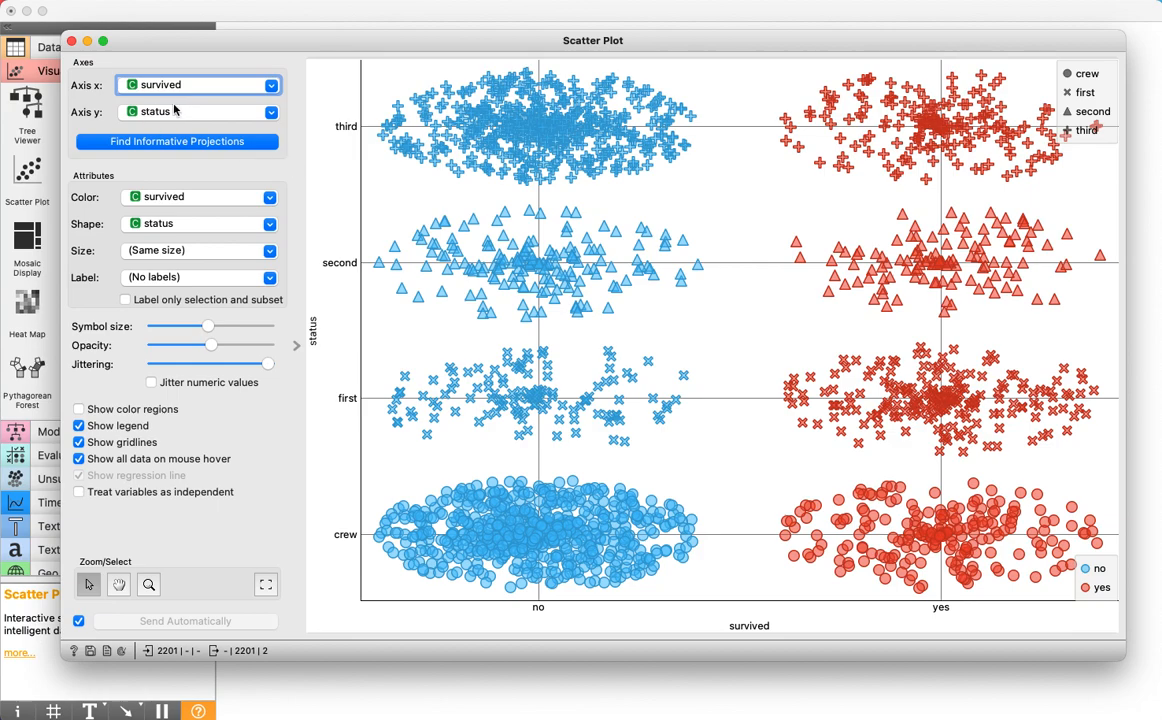
Give all points the same shape and color them by status
click(193, 224)
click(188, 246)
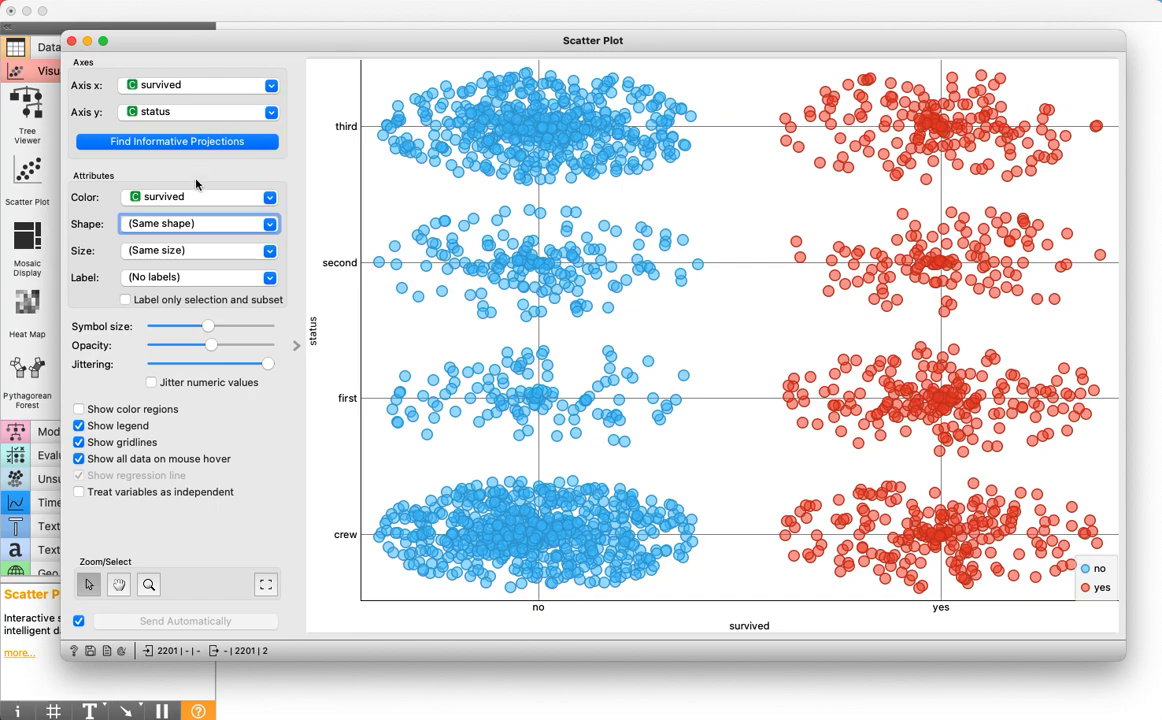
click(181, 193)
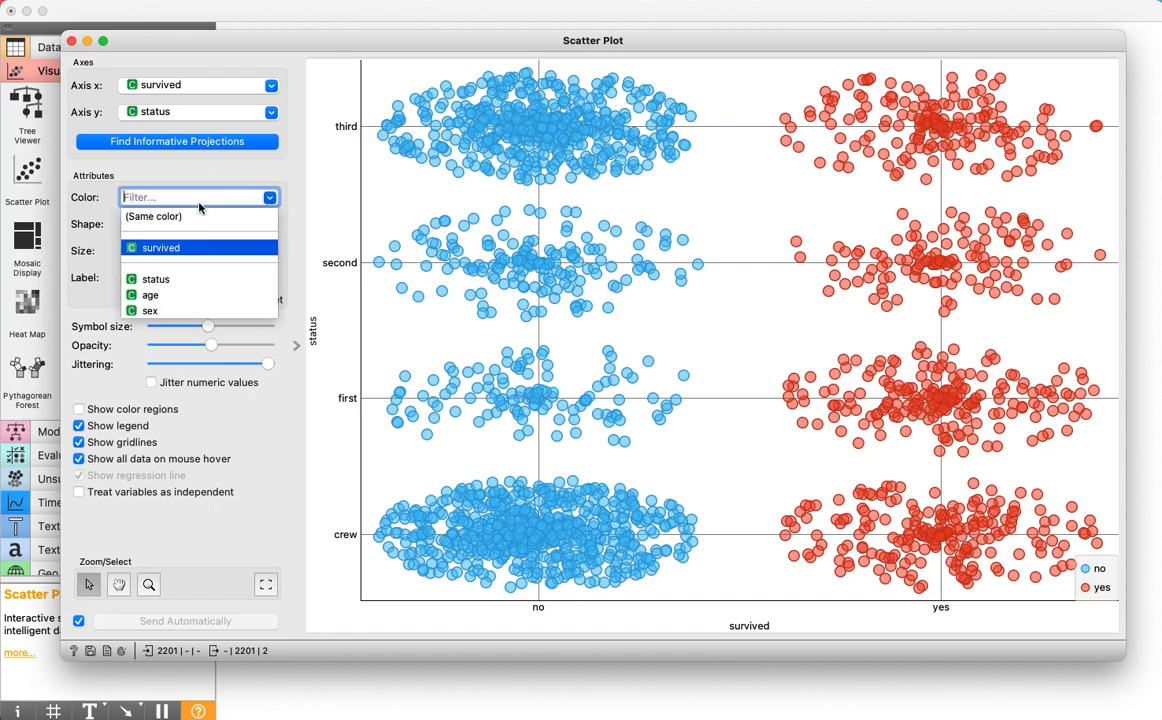
click(190, 280)
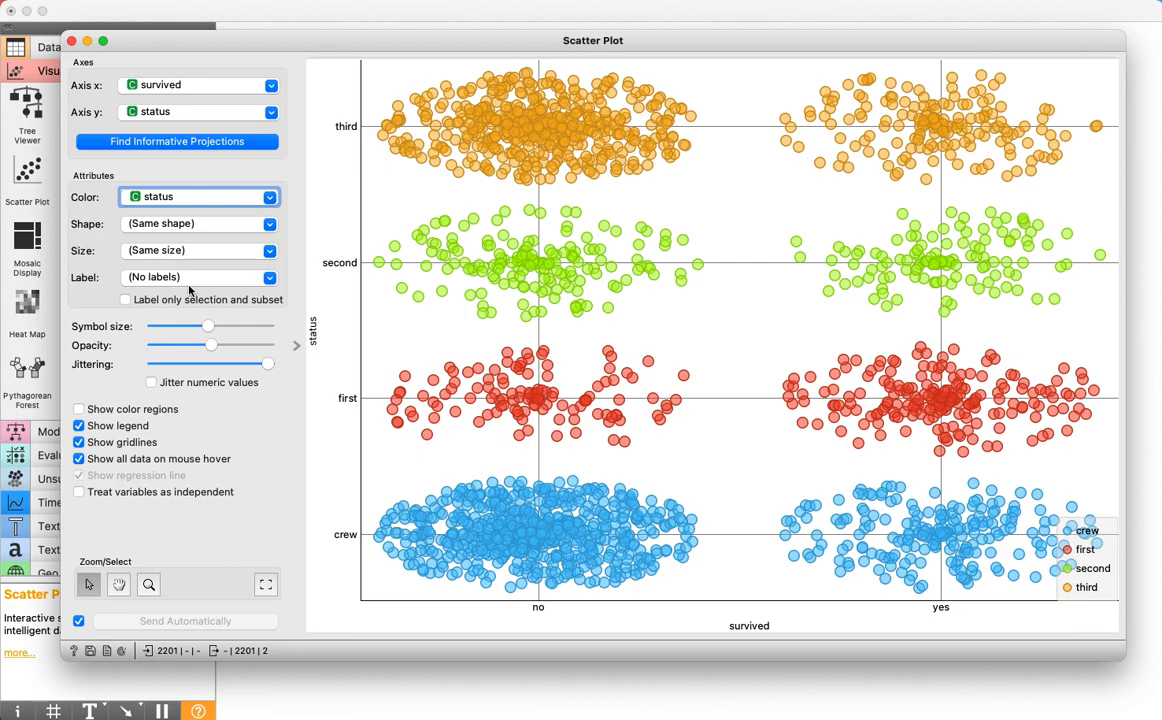
Change the x axis to sex and turn on color regions behind the points
click(232, 85)
click(232, 85)
click(233, 86)
click(213, 135)
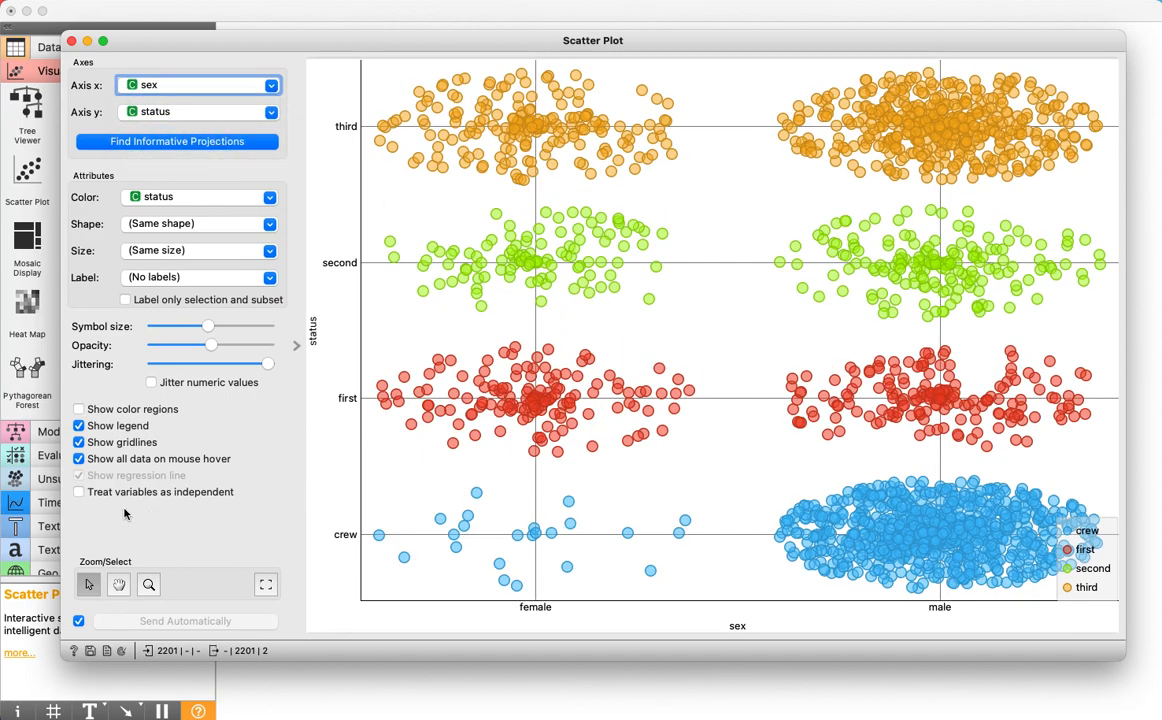
click(79, 410)
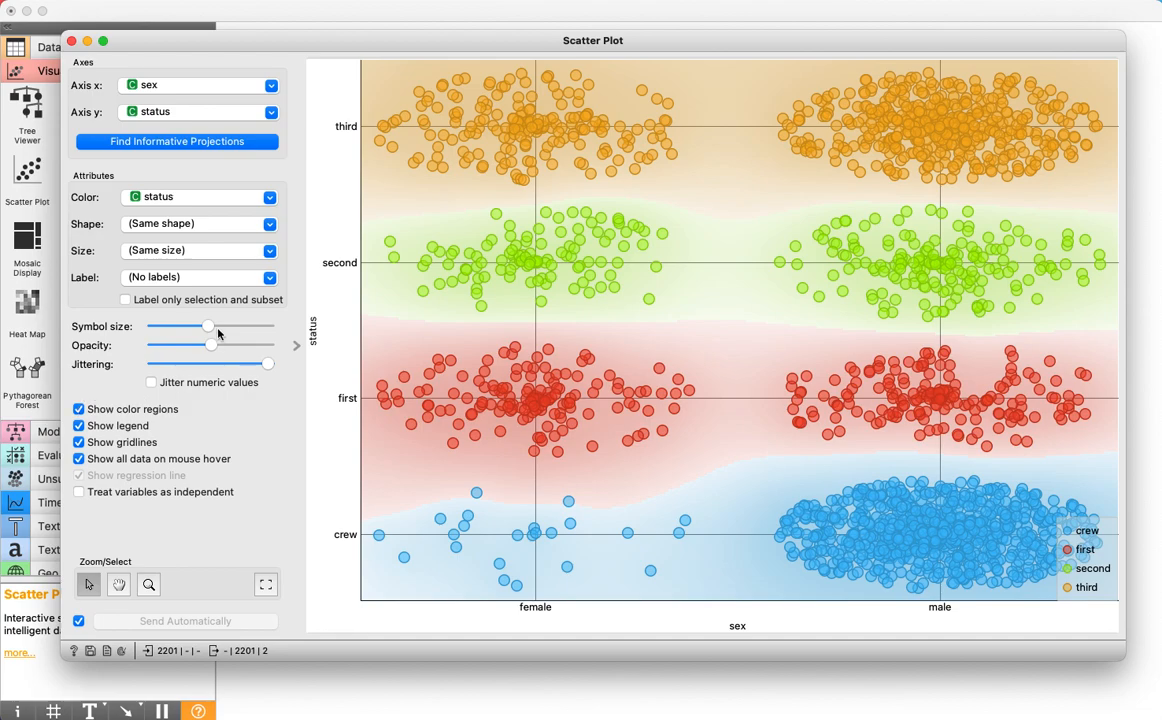
Plot status against itself by setting the x axis to status
click(223, 83)
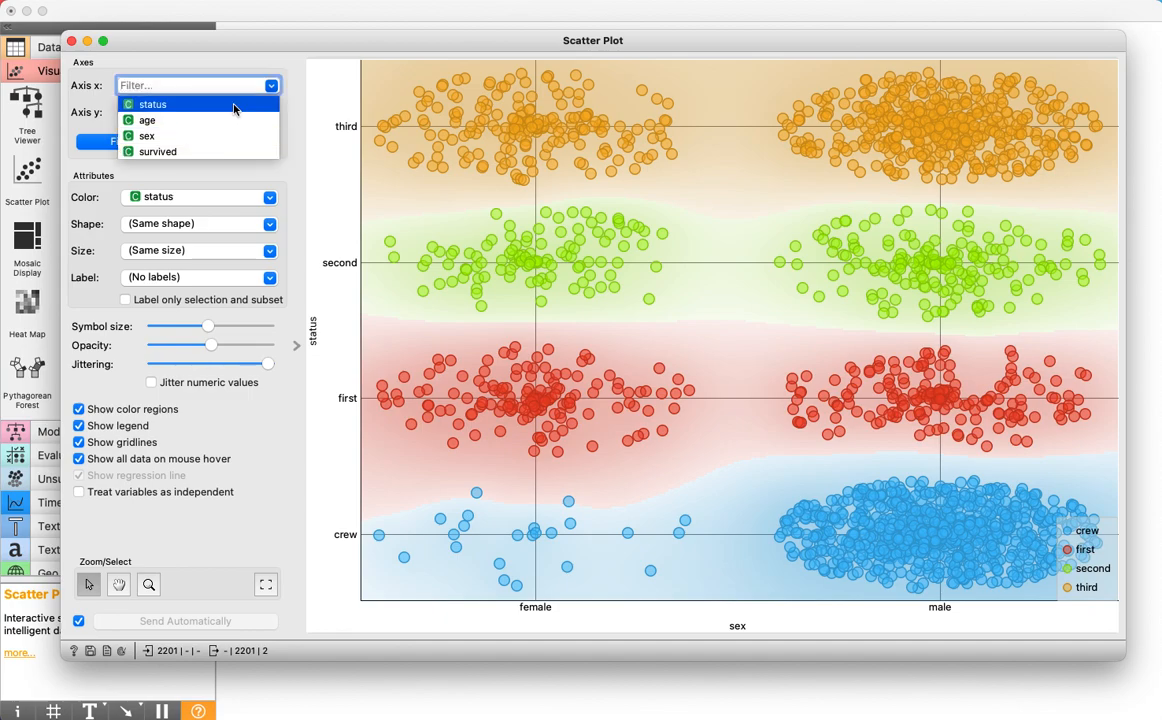
click(236, 104)
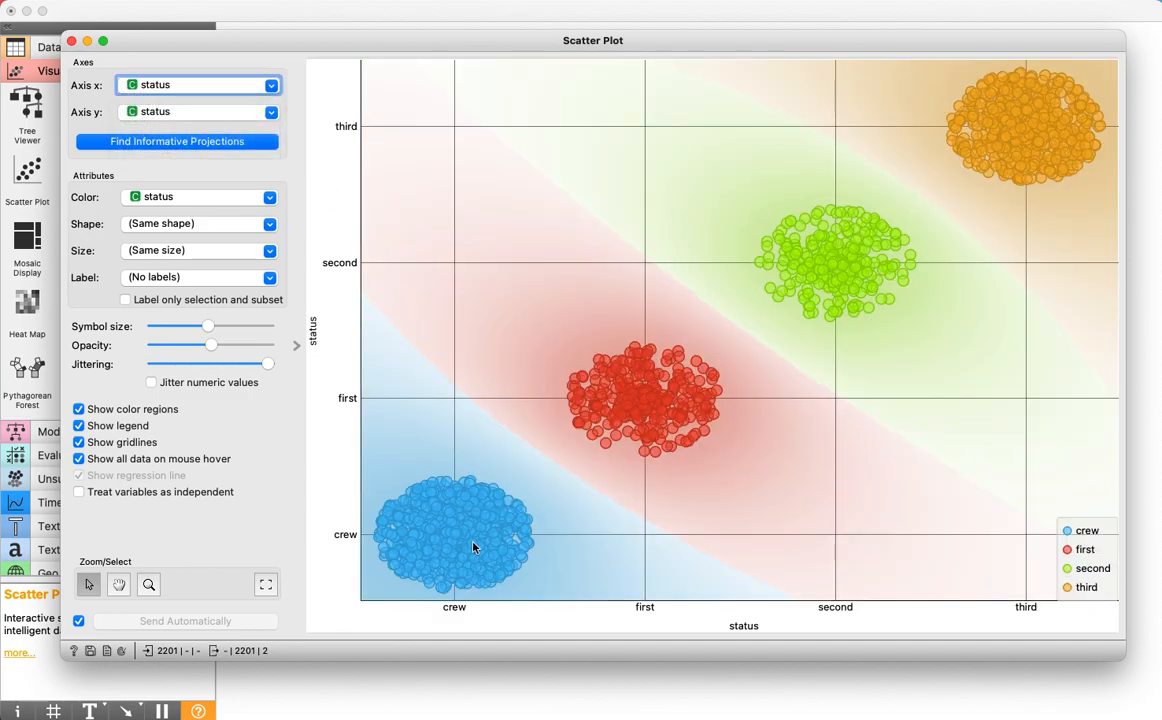
mouse_move(474, 547)
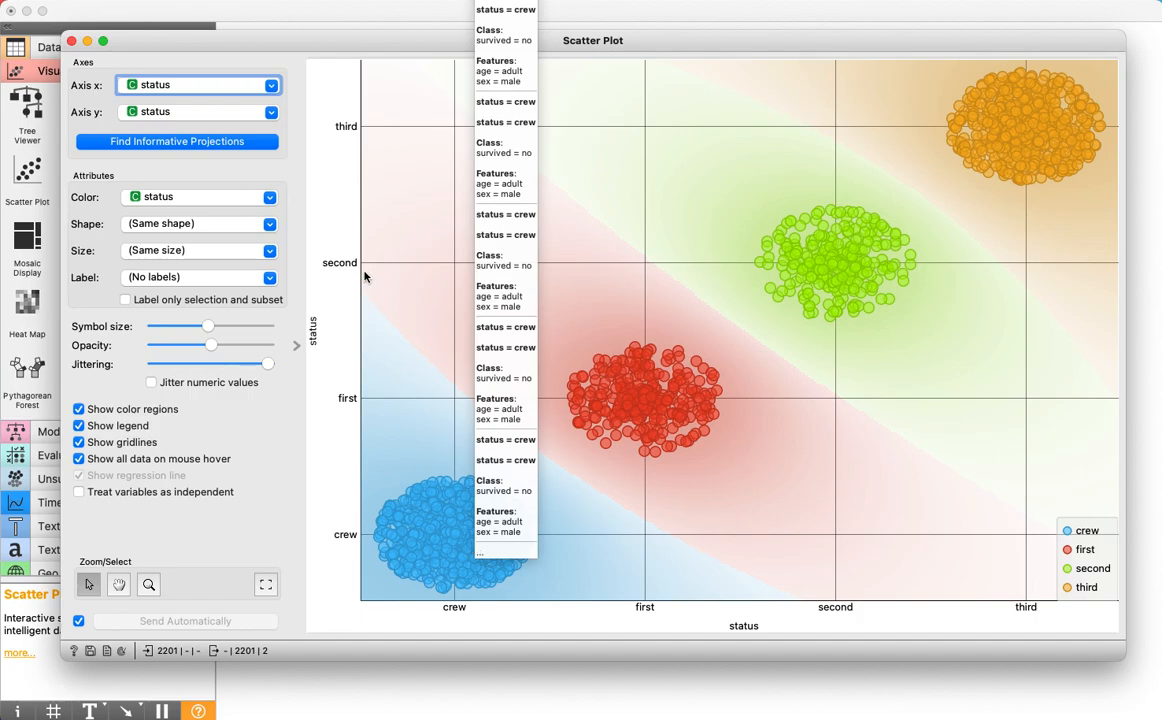
Set both the y axis and the x axis to age
click(169, 115)
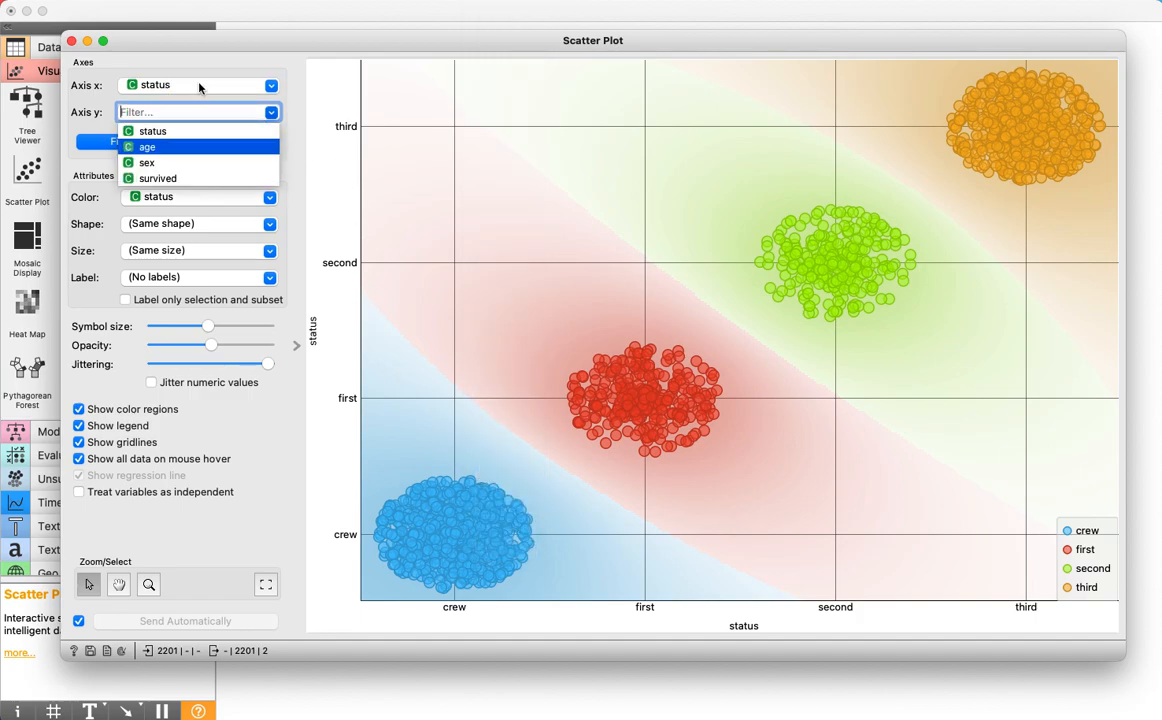
click(150, 147)
click(182, 82)
click(185, 122)
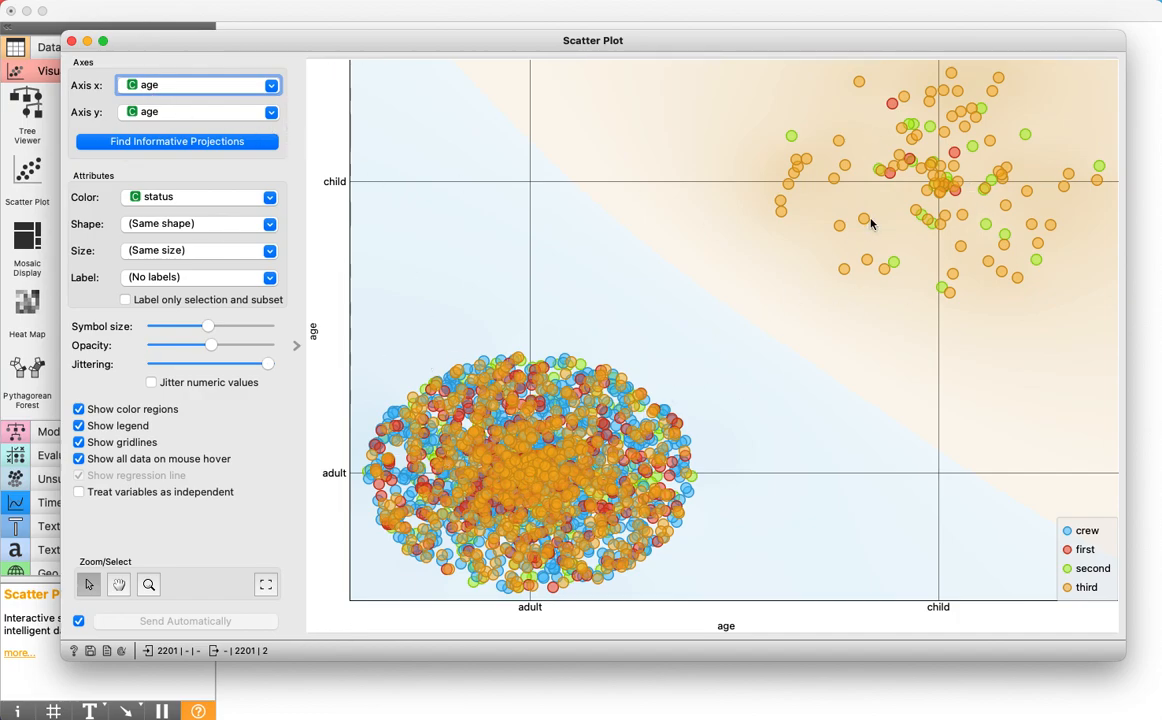
Switch both scatter plot axes to sex
click(150, 112)
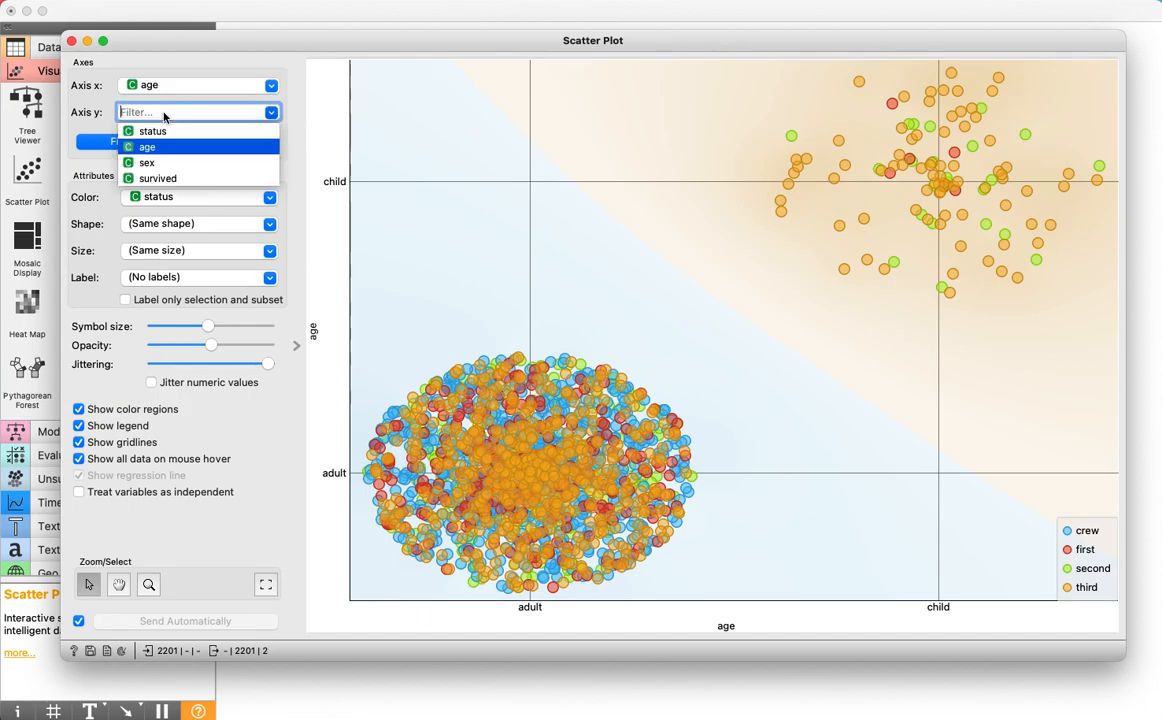
click(150, 162)
click(182, 86)
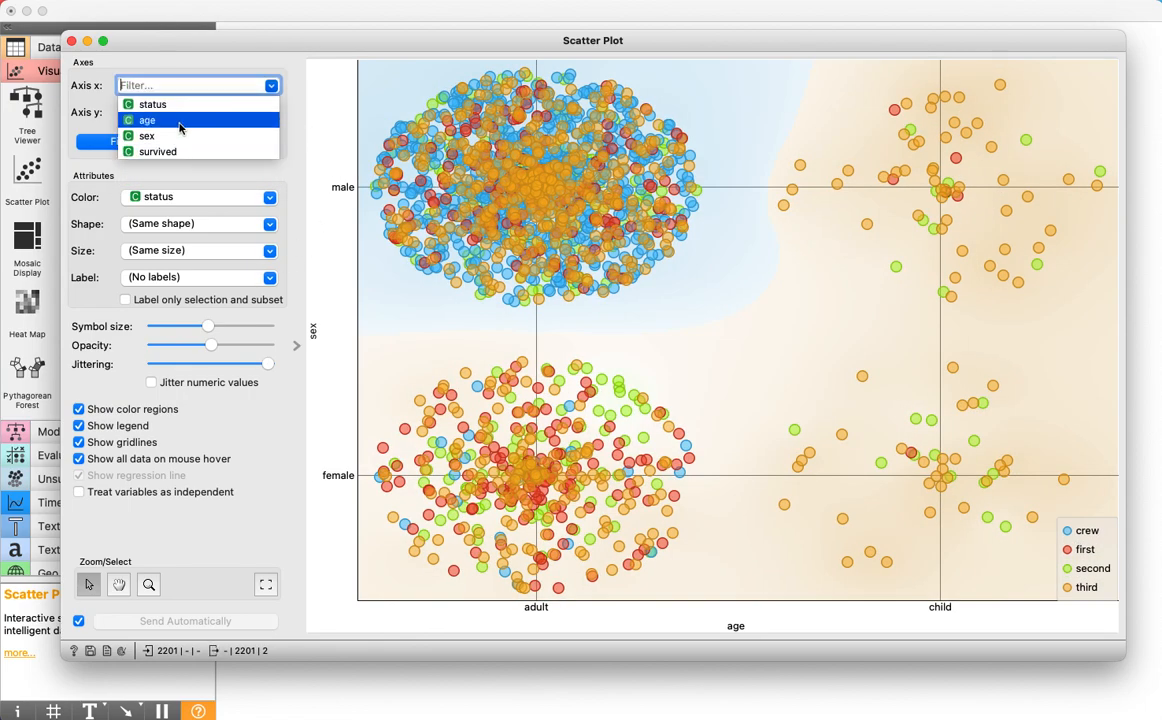
click(180, 136)
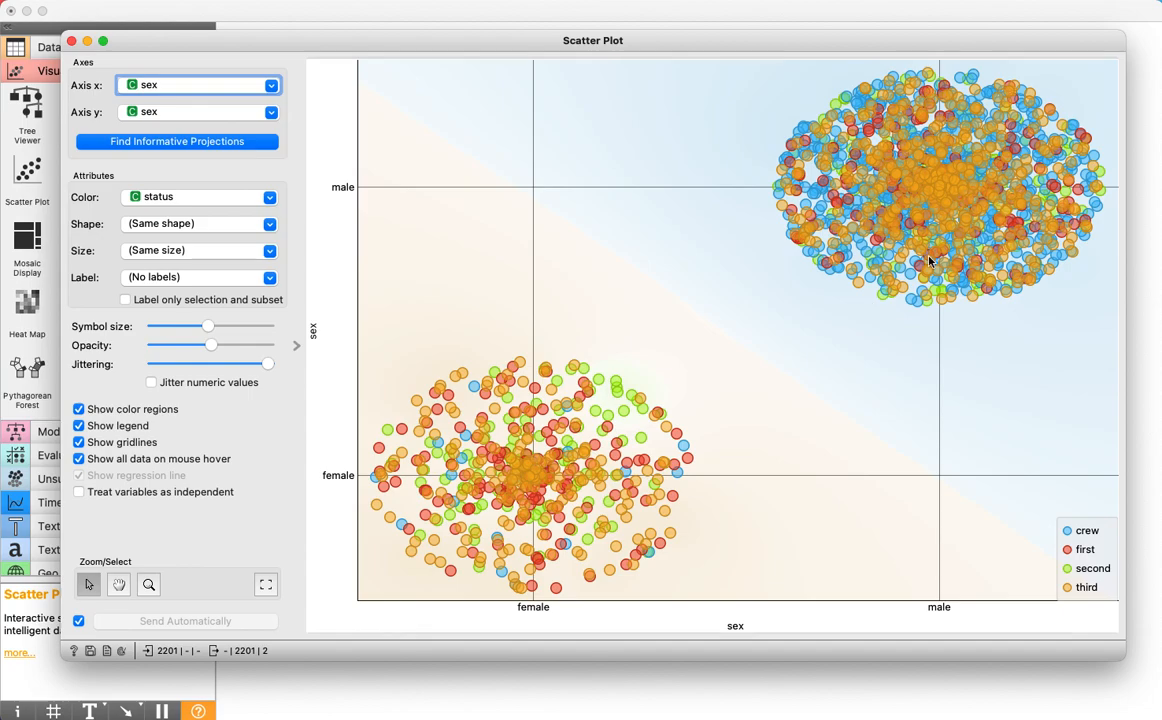
Assign survived to both the y axis and the x axis
click(168, 114)
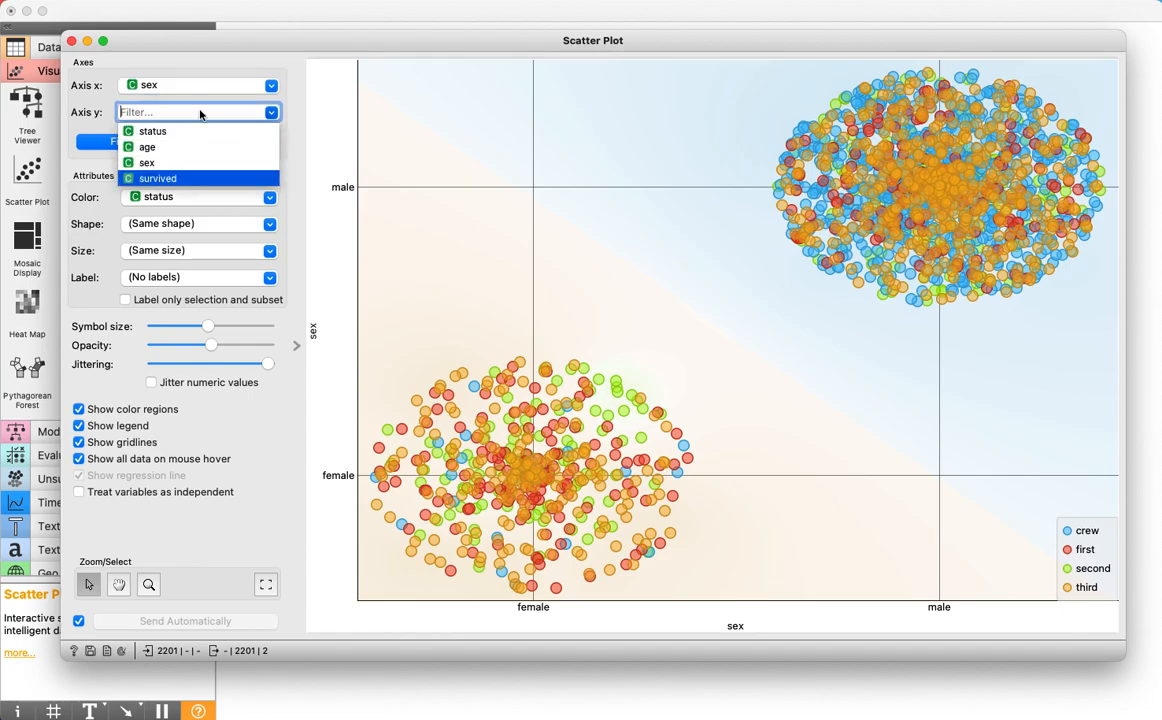
click(150, 177)
click(186, 88)
click(190, 151)
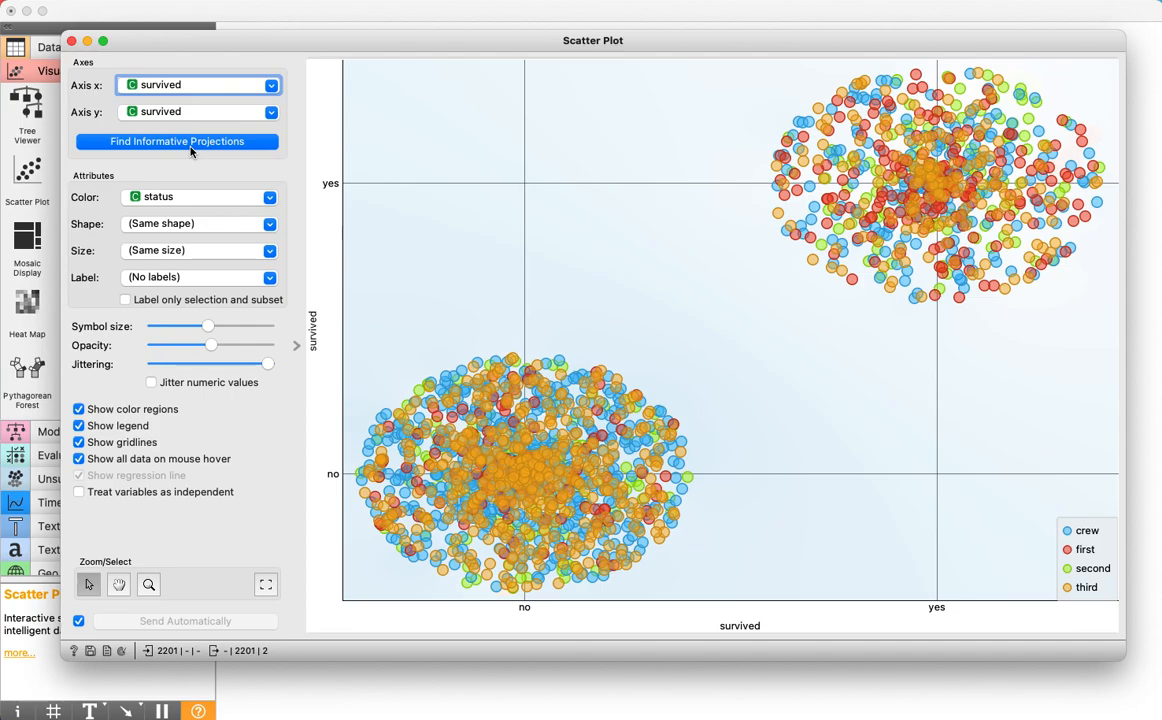
Keep status as the point color, shape the points by age, and select individual child markers in the survived-yes cluster
click(194, 198)
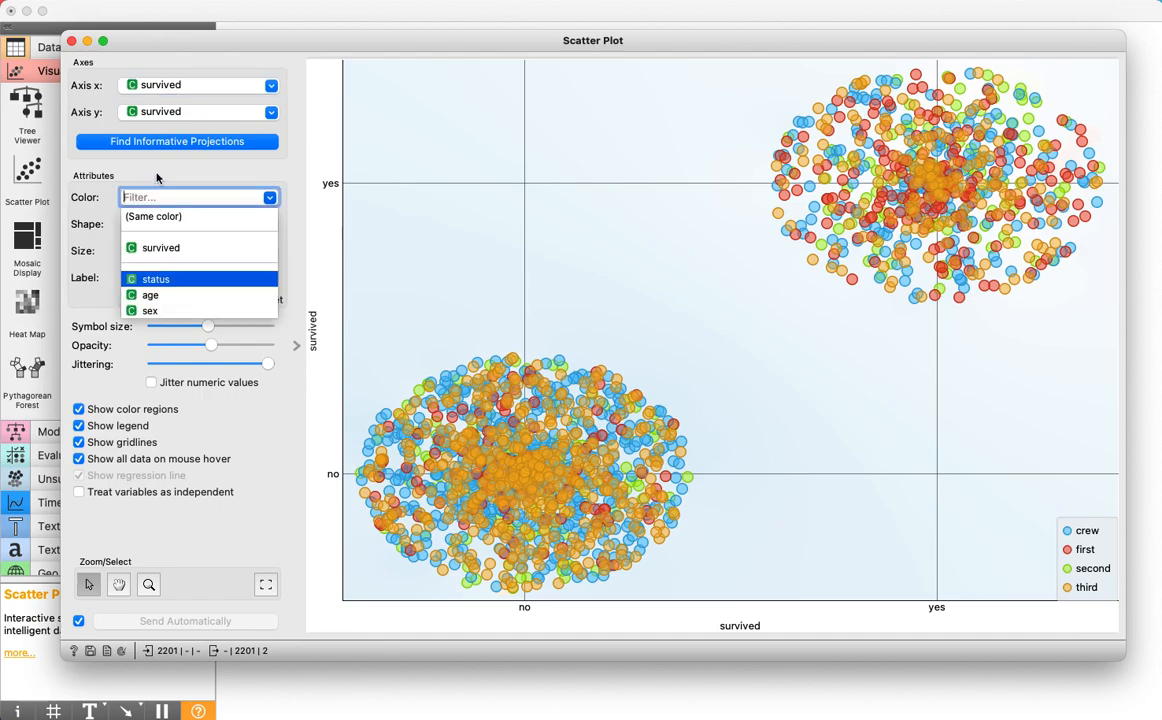
key(Return)
click(170, 225)
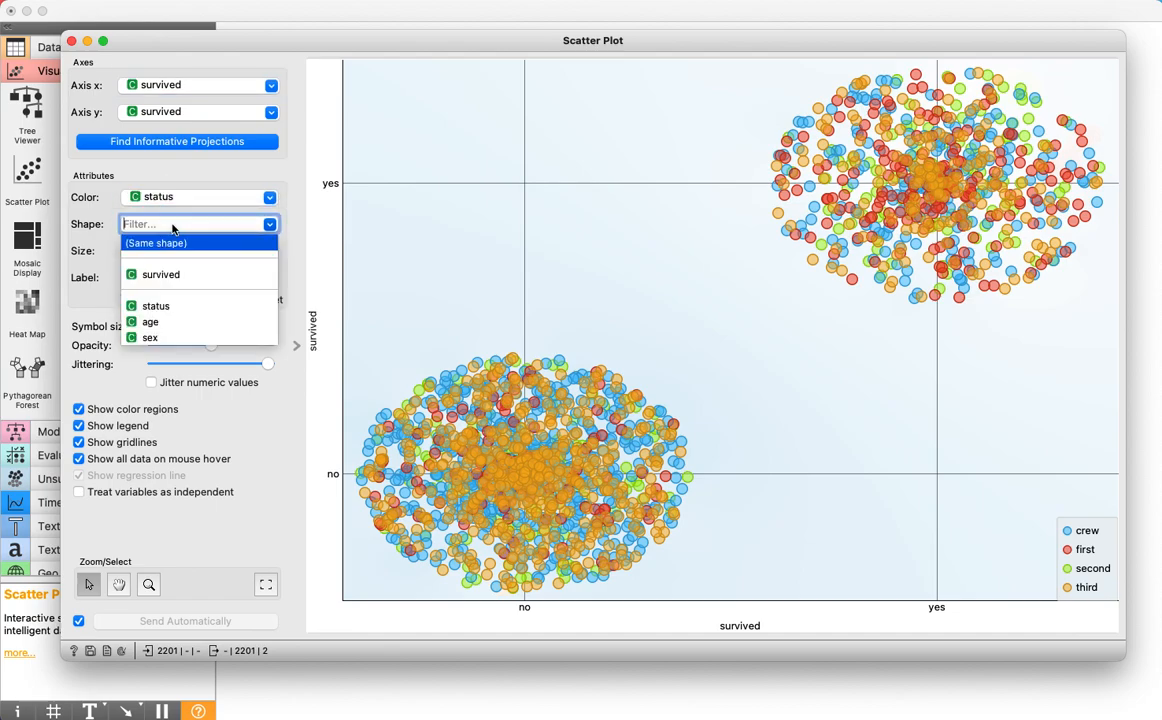
click(174, 322)
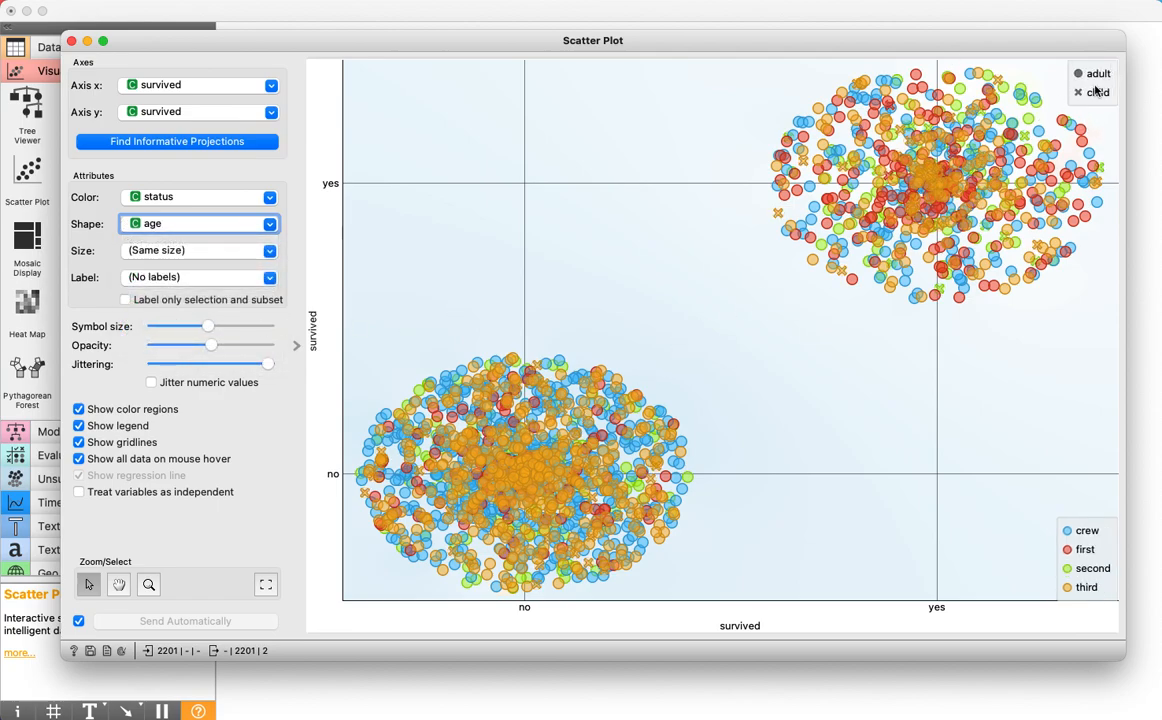
click(777, 213)
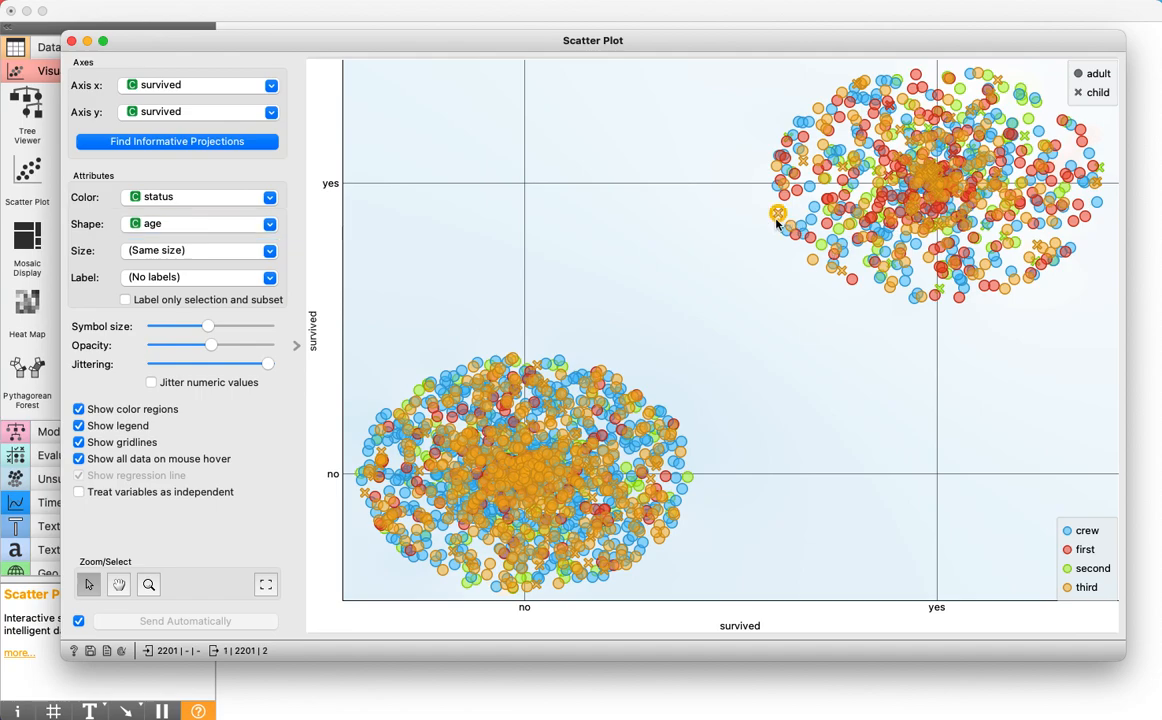
click(842, 271)
Shape the points by sex, inspect the survival clusters, and close the scatter plot
click(190, 224)
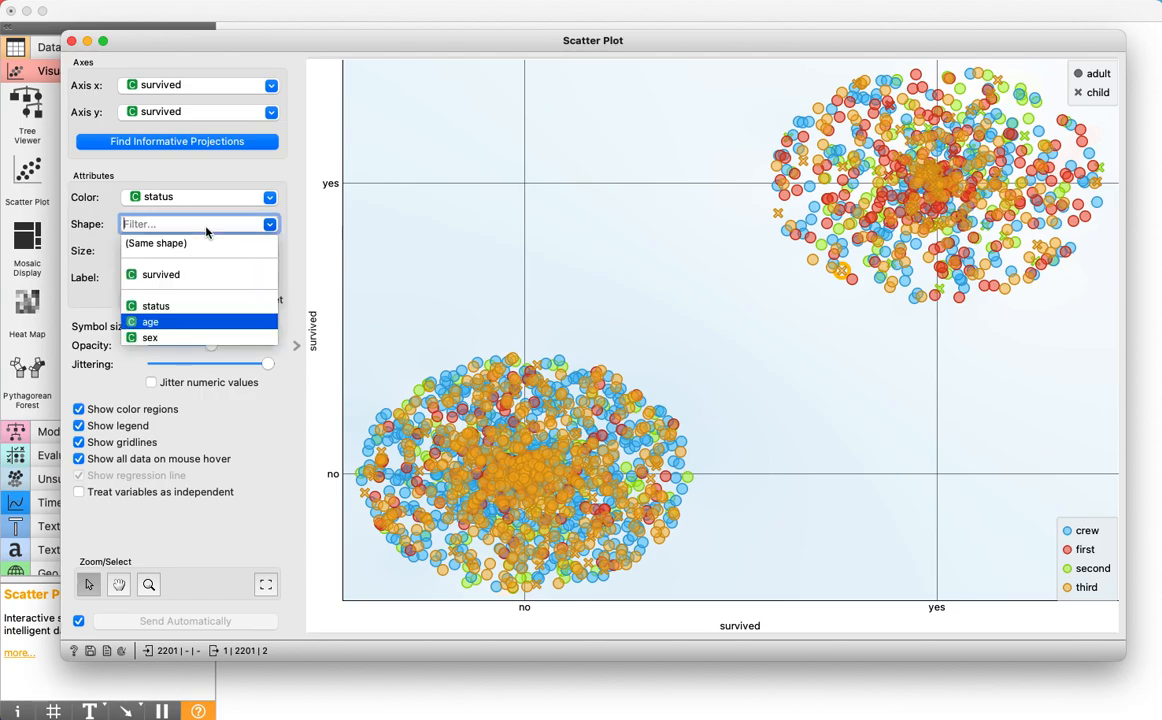
click(193, 338)
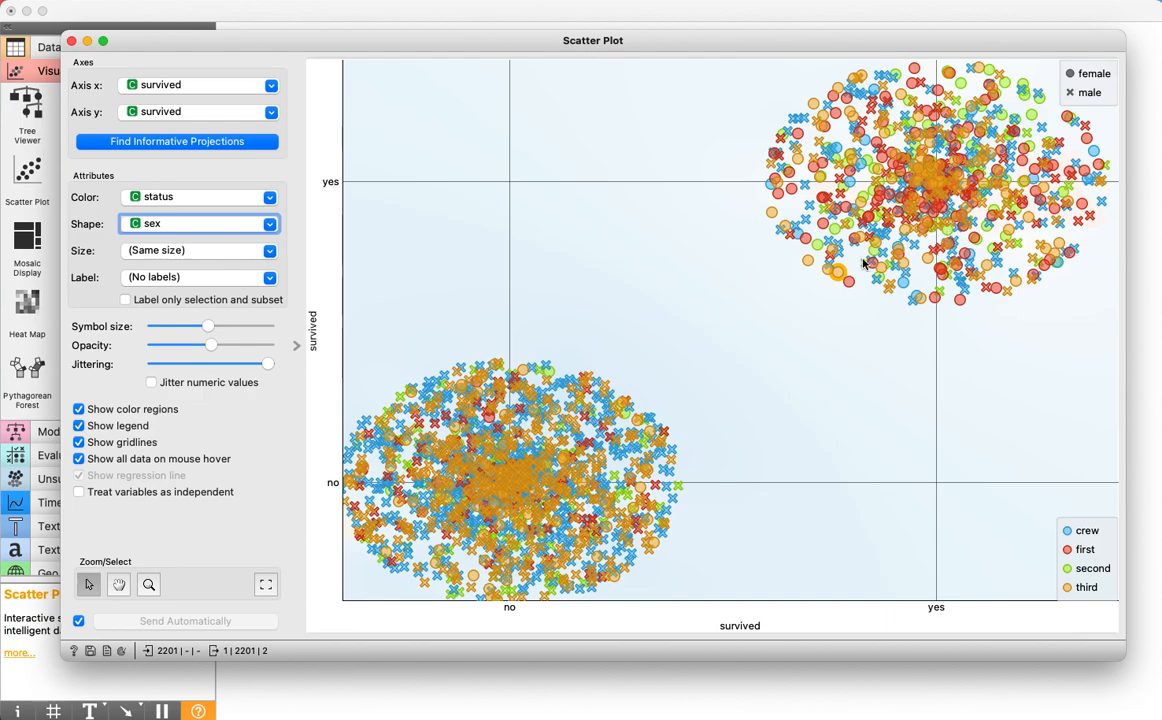
scroll(947, 239, down, 2)
scroll(865, 264, up, 4)
scroll(864, 264, up, 3)
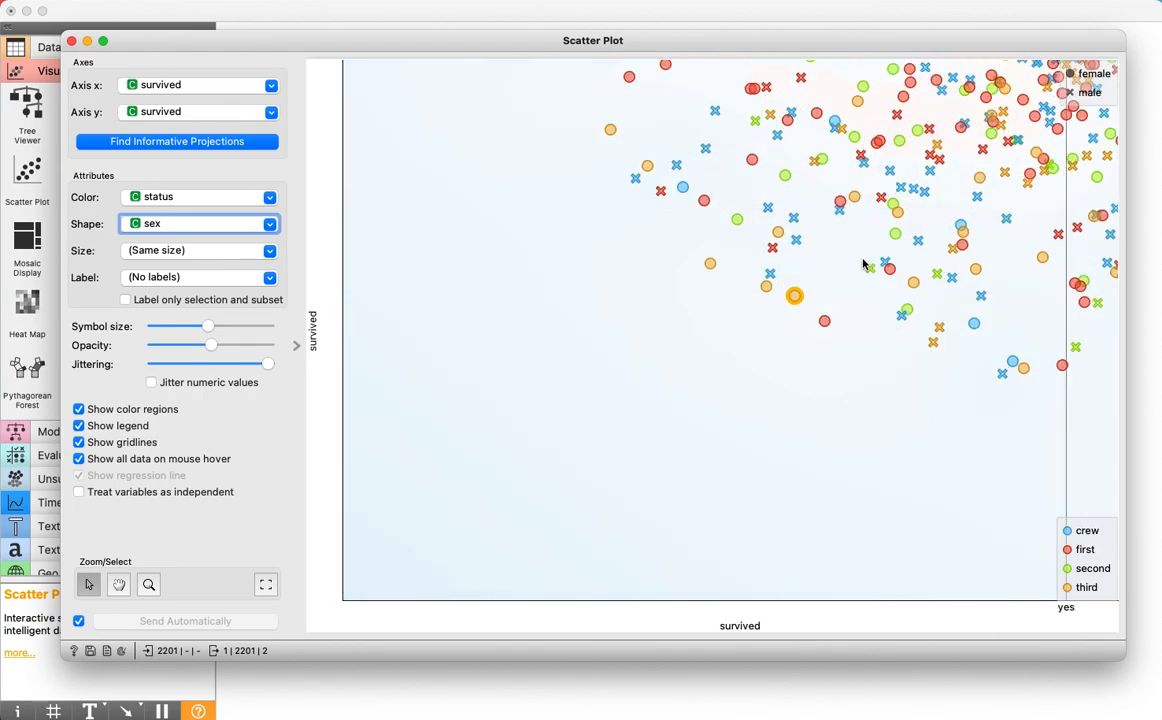
scroll(864, 264, down, 8)
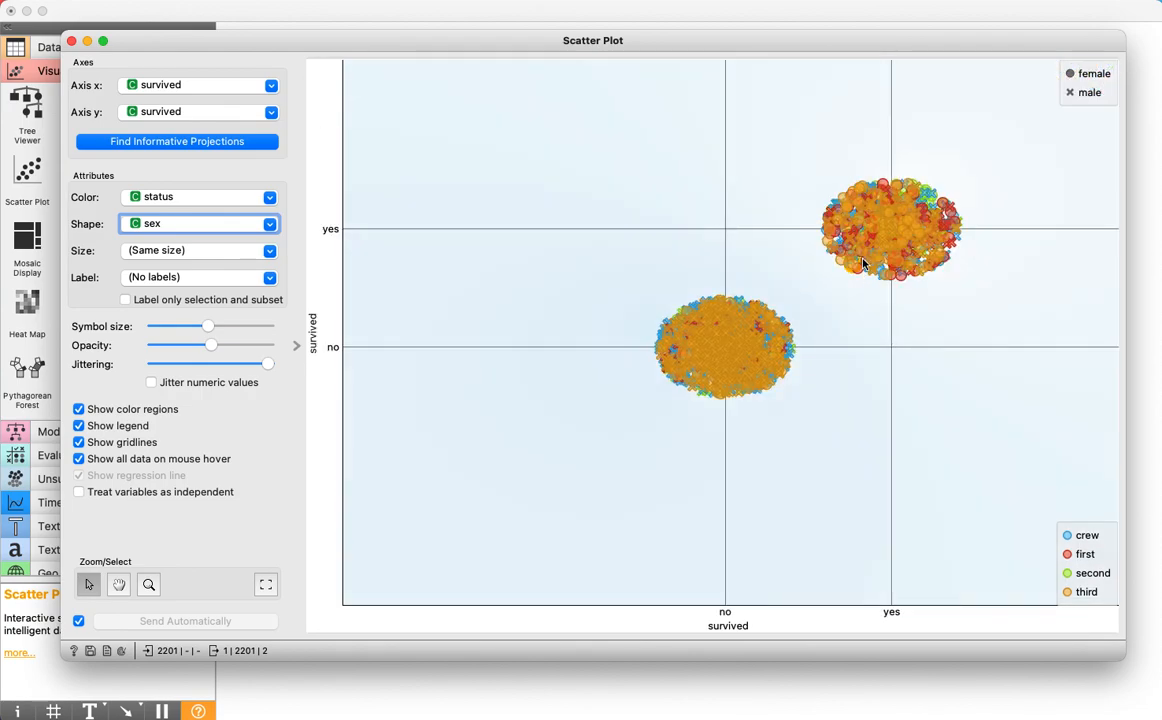
scroll(864, 264, up, 3)
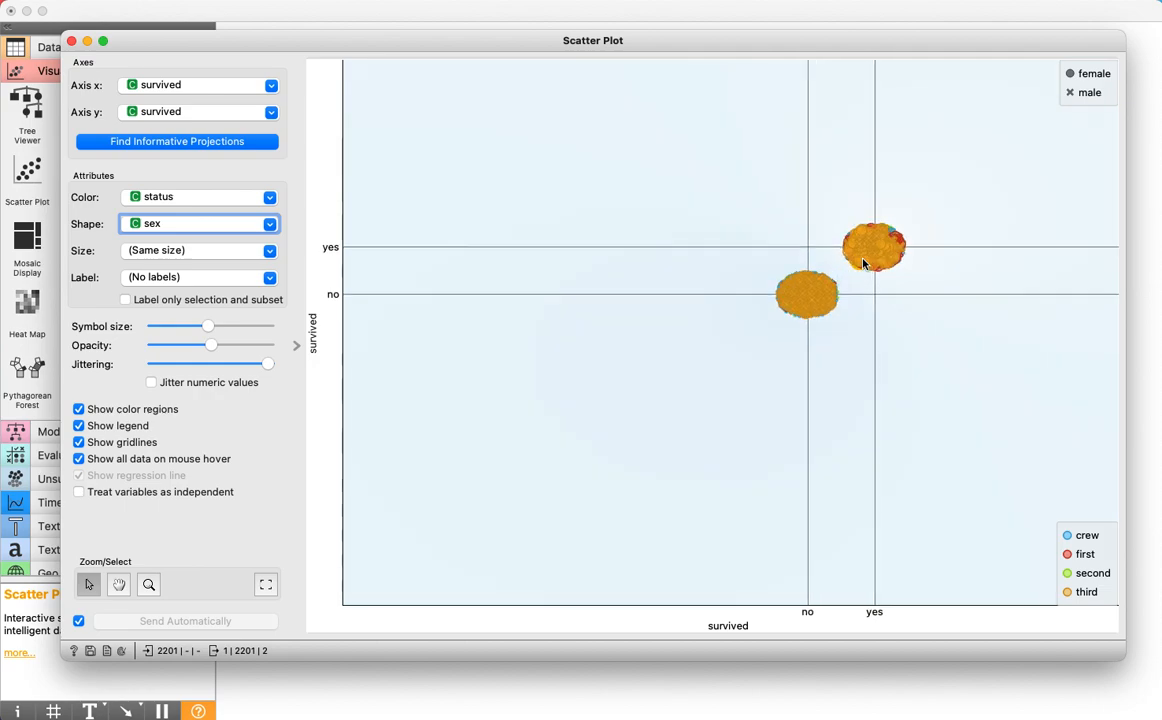
scroll(864, 264, up, 4)
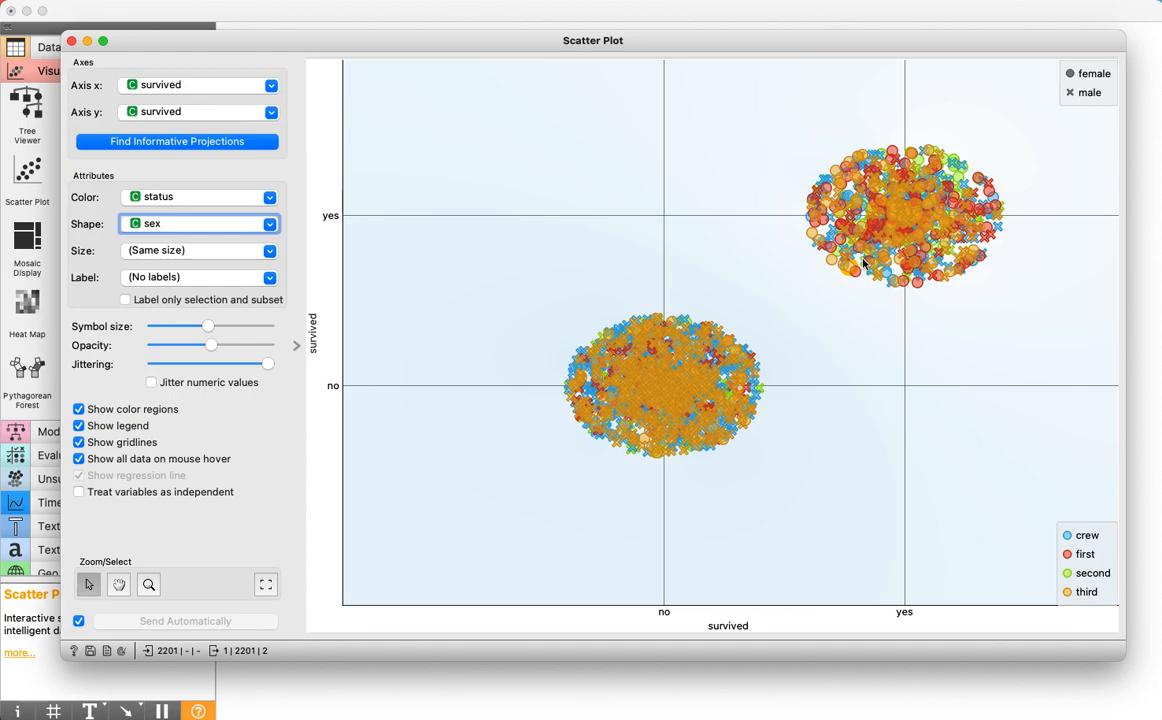
click(71, 41)
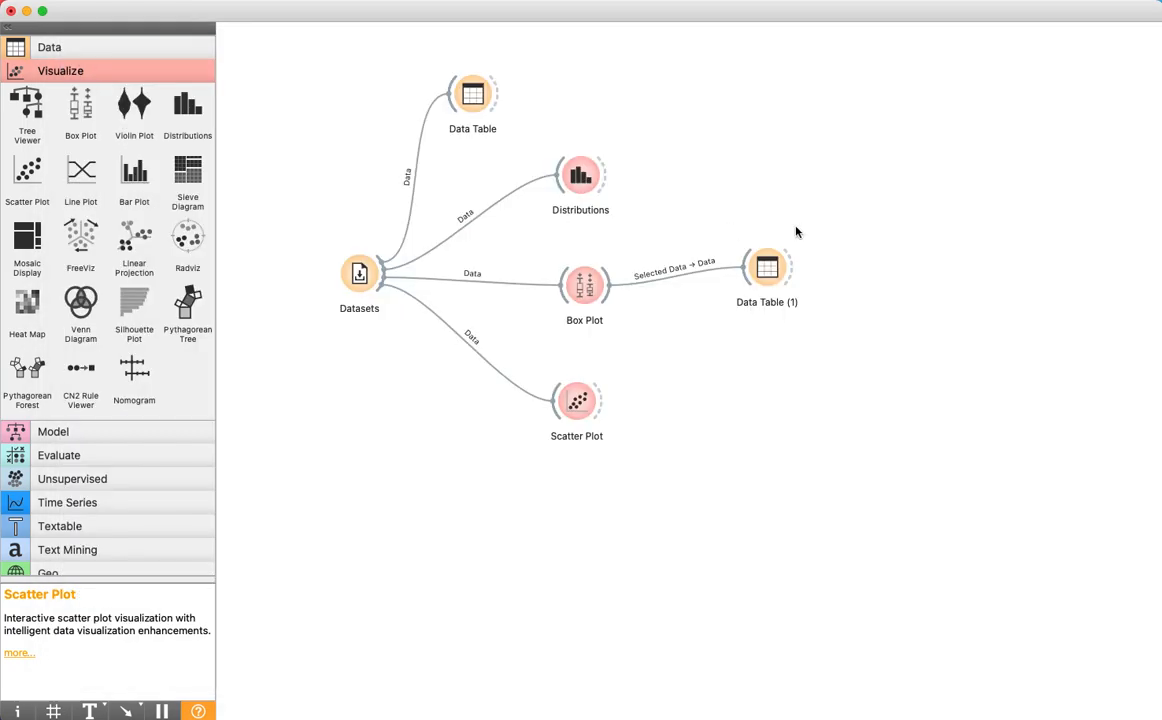